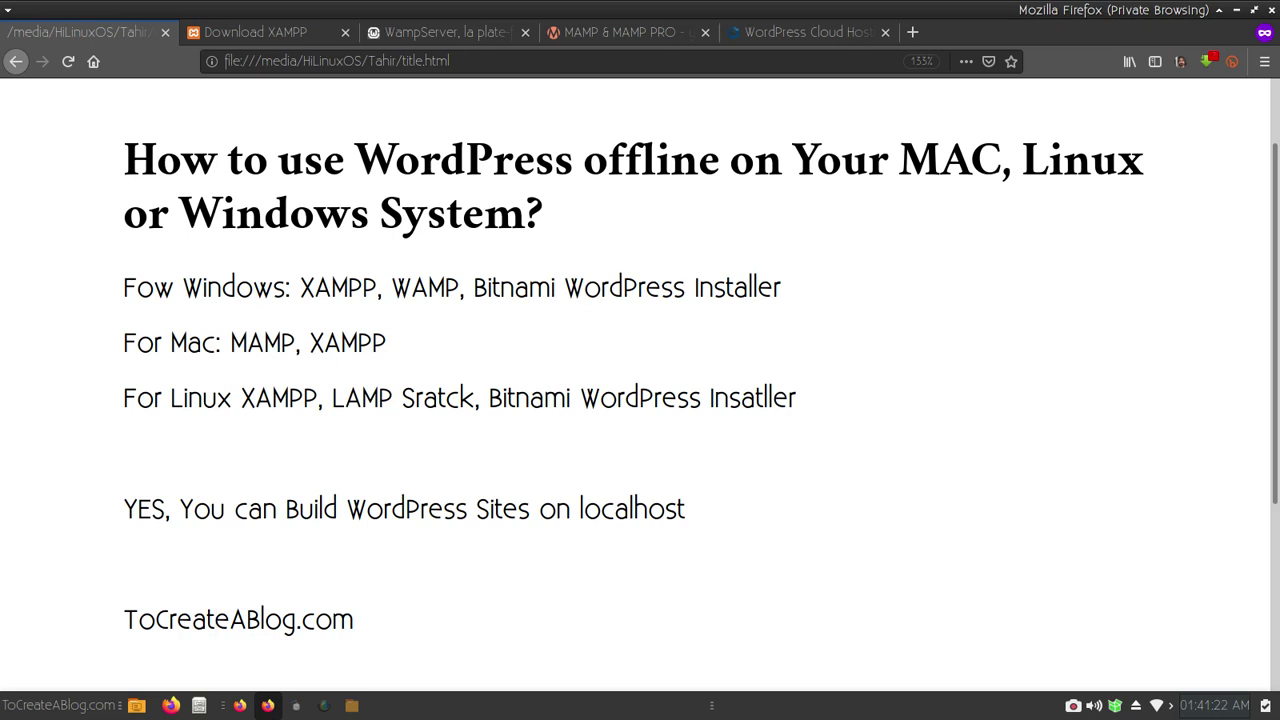
- Fix the title-page word 'Sratck' to read 'Stack', then switch to the Download XAMPP tab
left_click(446, 400)
type("a")
key("Left")
key("Left")
key("BackSpace")
key("BackSpace")
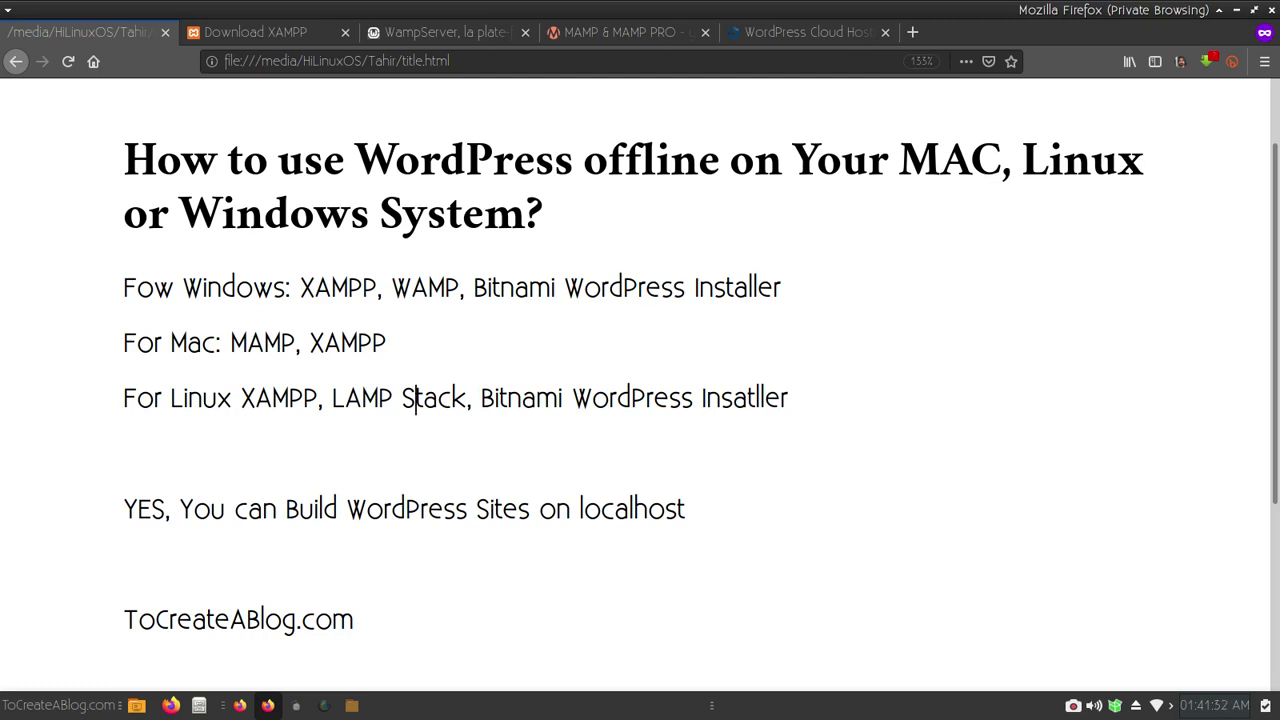
key("ctrl+Tab")
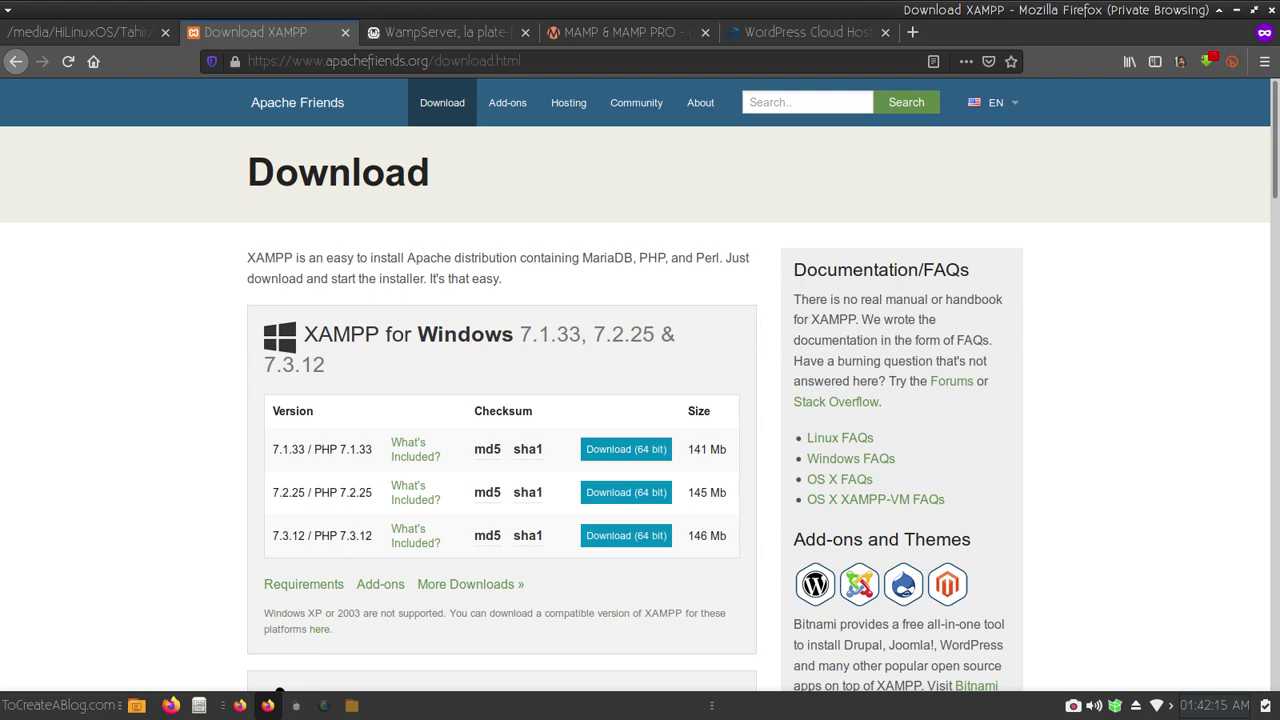
- Scroll the XAMPP page past the Linux and OS X packages to Add-ons, then go to WampServer
scroll(280, 690, "down", 8)
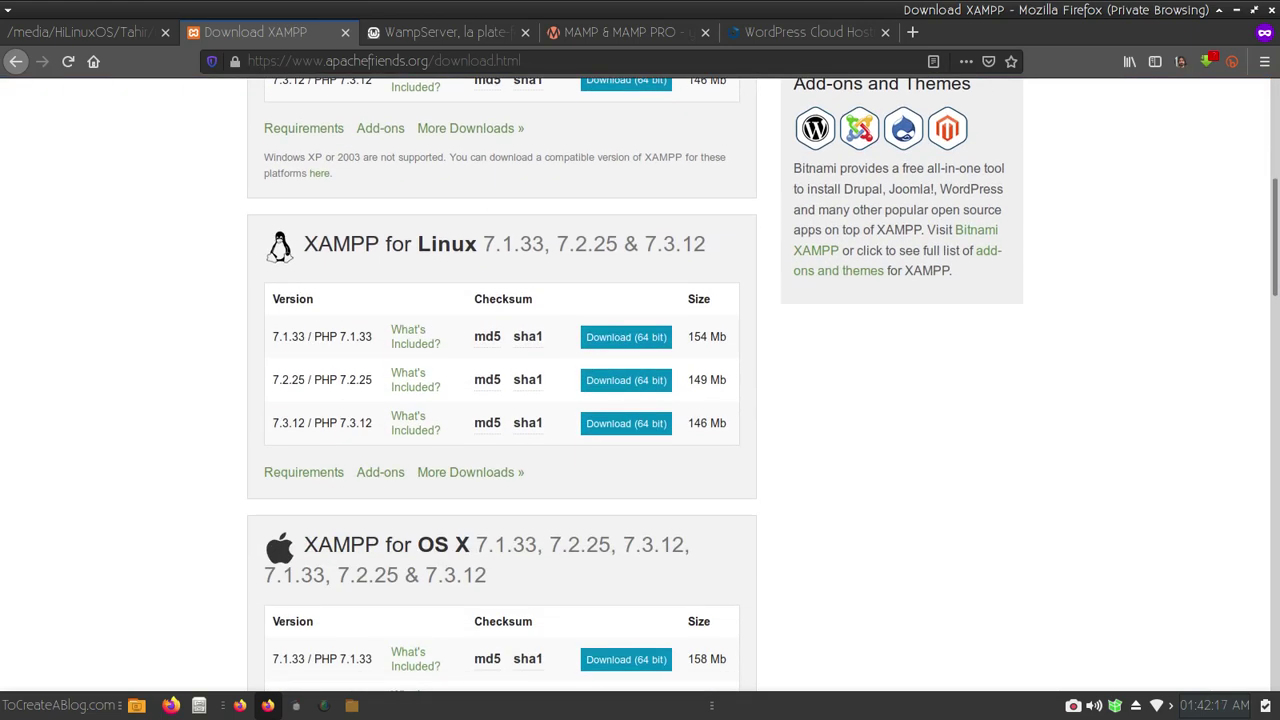
scroll(640, 384, "down", 4)
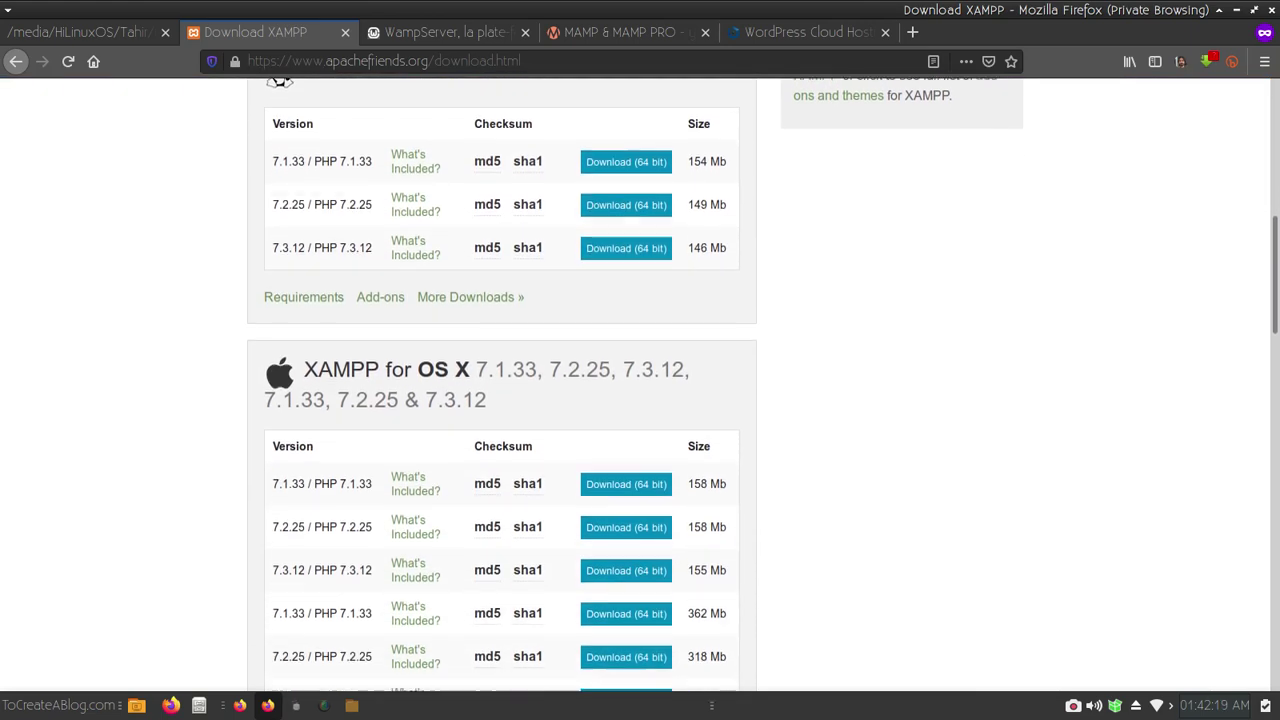
scroll(502, 390, "down", 3)
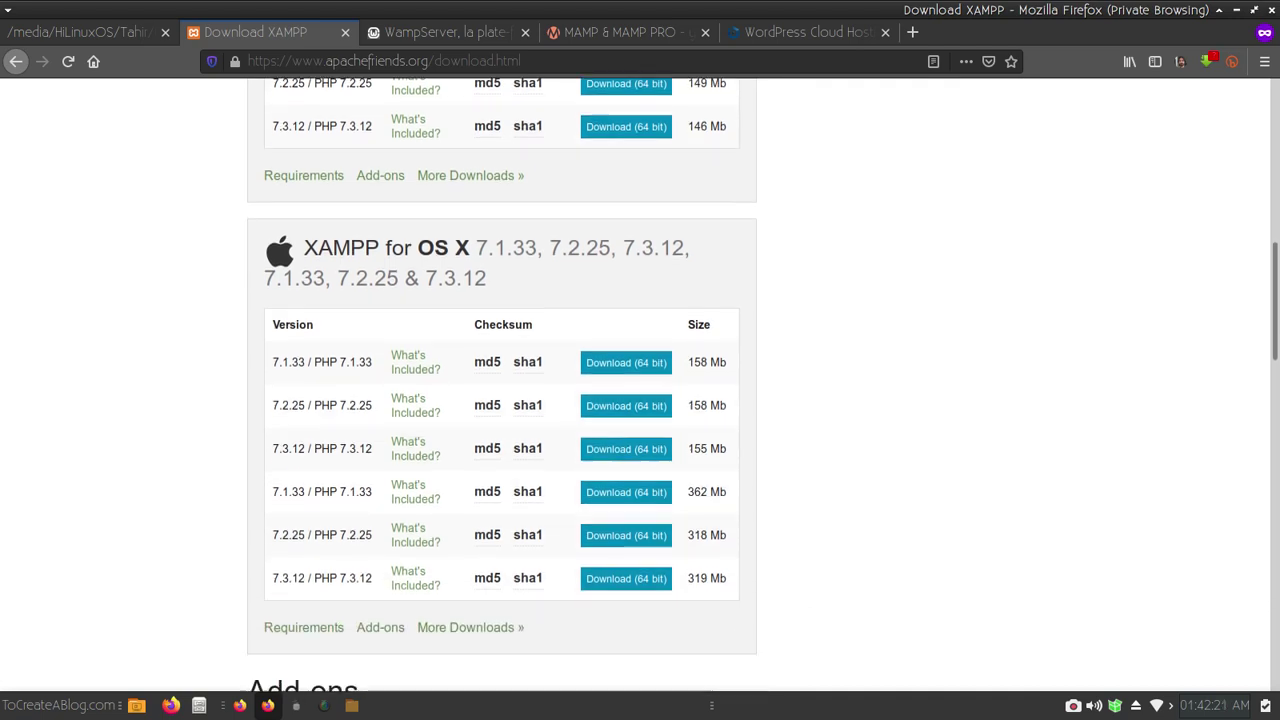
scroll(502, 390, "down", 7)
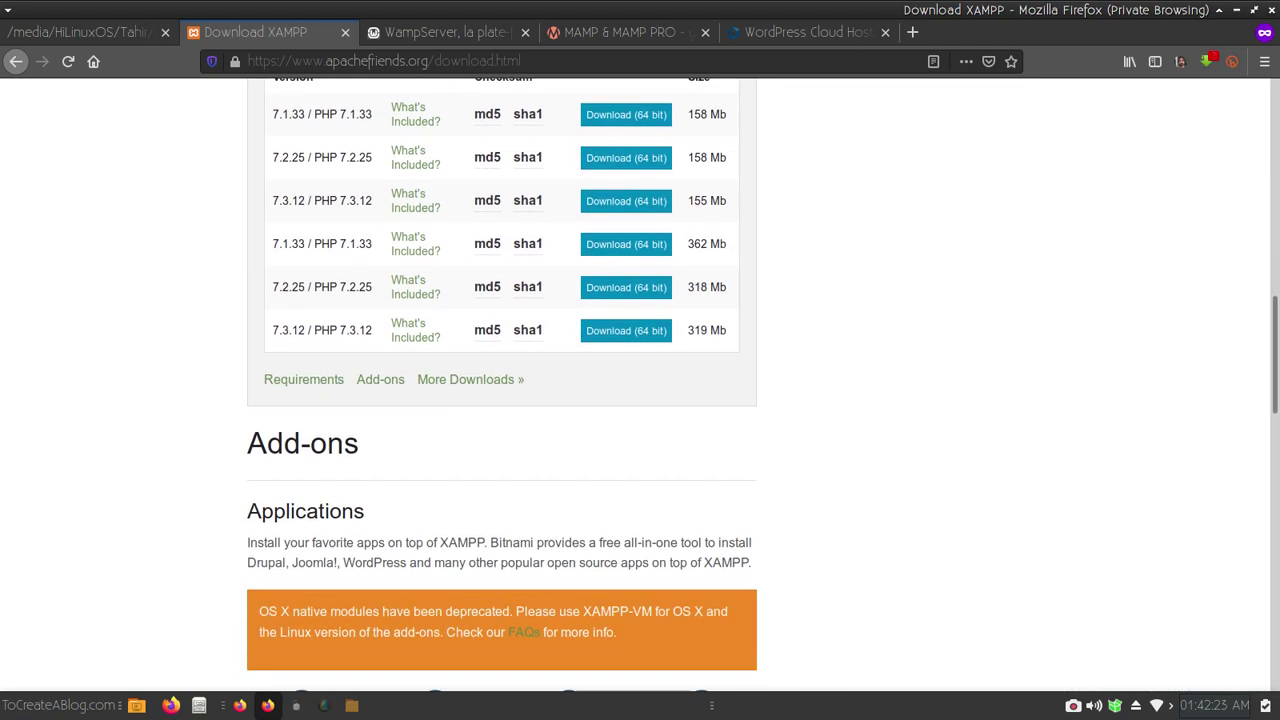
scroll(502, 390, "down", 5)
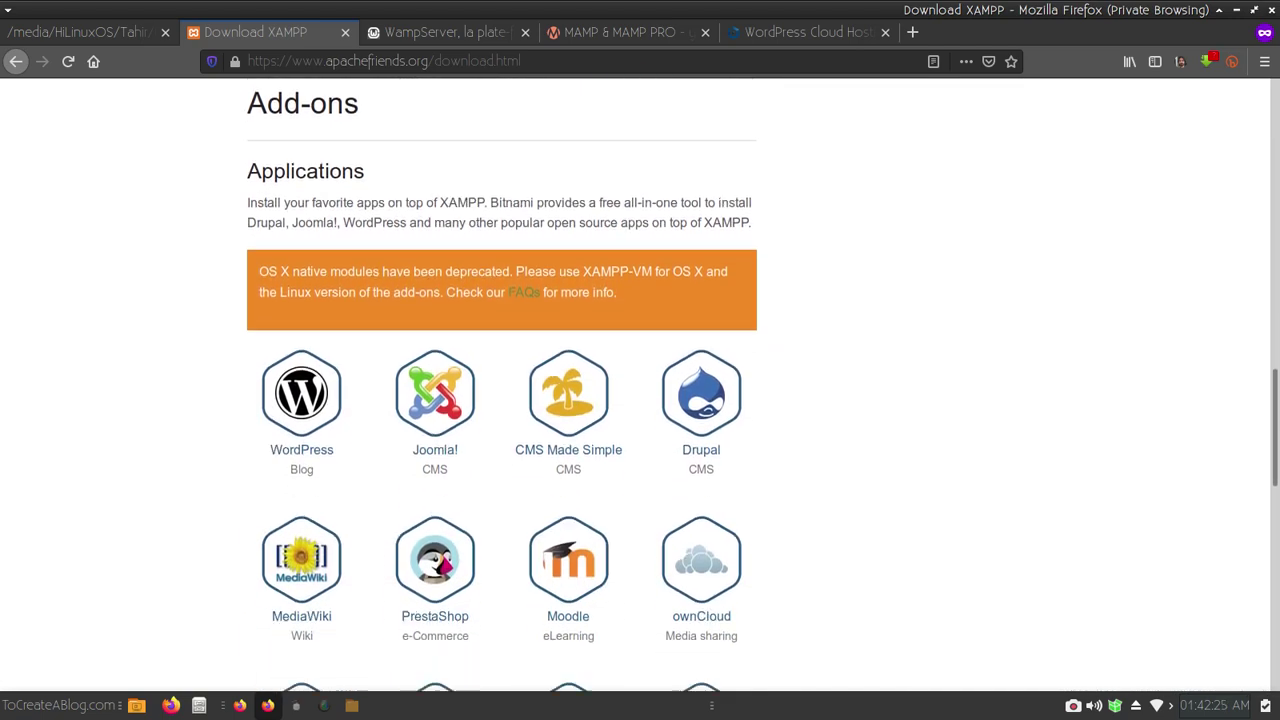
scroll(502, 390, "down", 1)
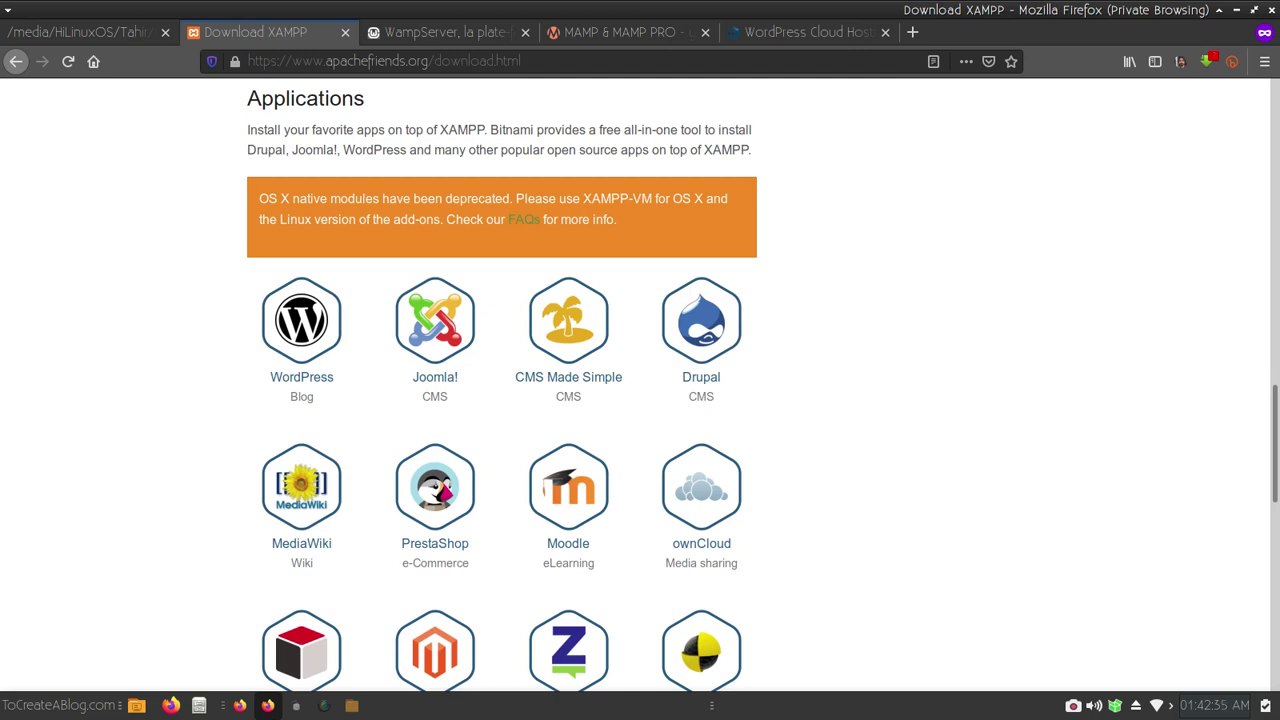
left_click(445, 32)
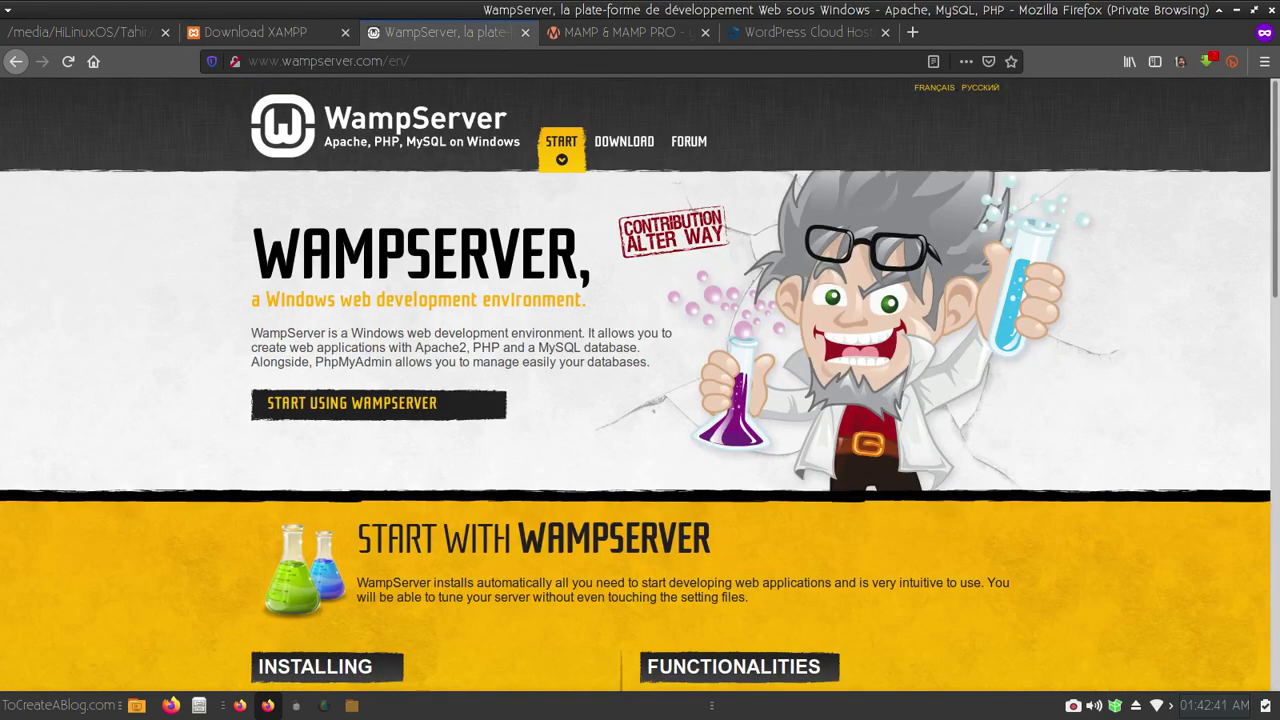
- Highlight the WAMPSERVER heading on wampserver.com, then switch to the MAMP & MAMP PRO tab
left_click_drag(252, 255, 518, 255)
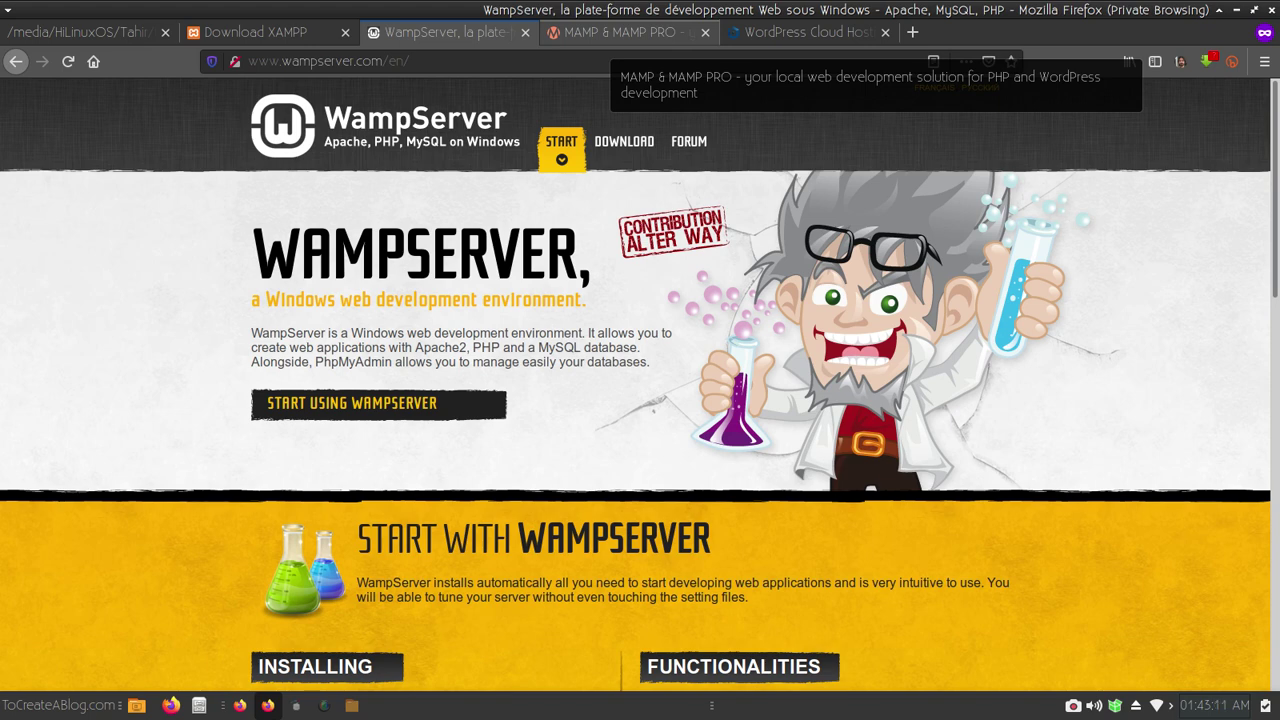
left_click(618, 32)
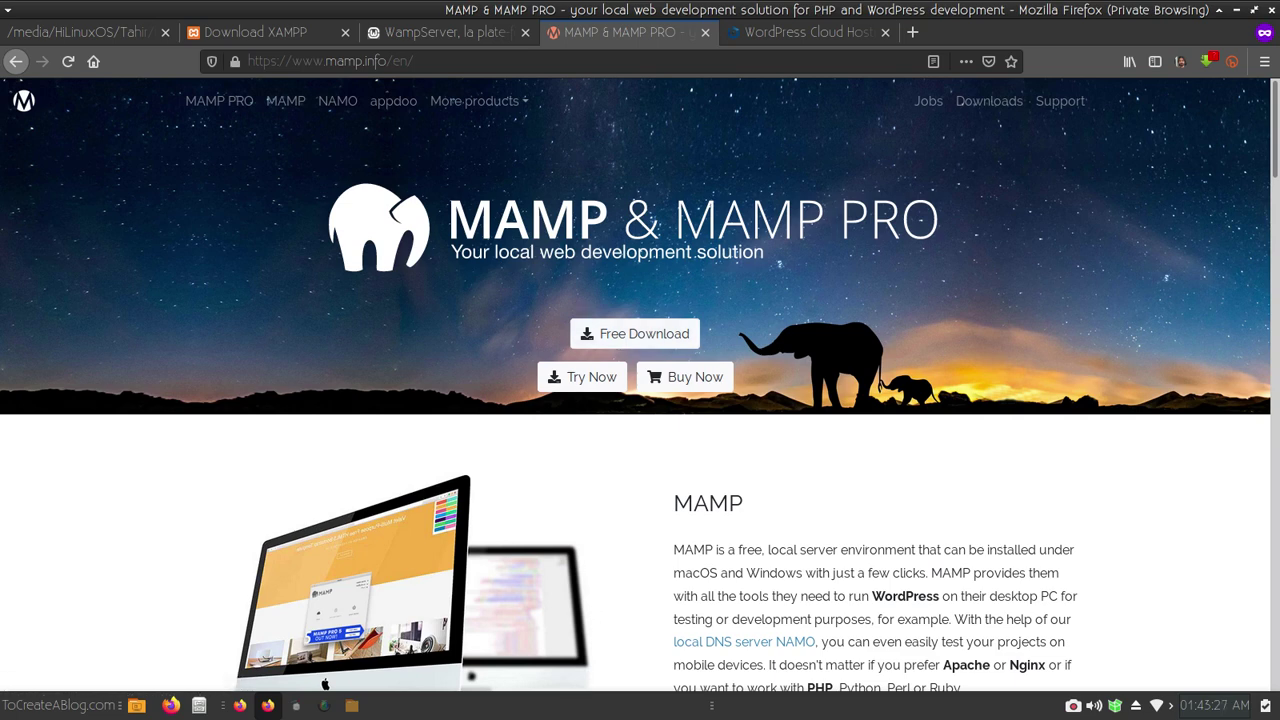
- Scroll through the MAMP description, then switch to the Bitnami WordPress Cloud Hosting tab
scroll(640, 385, "down", 2)
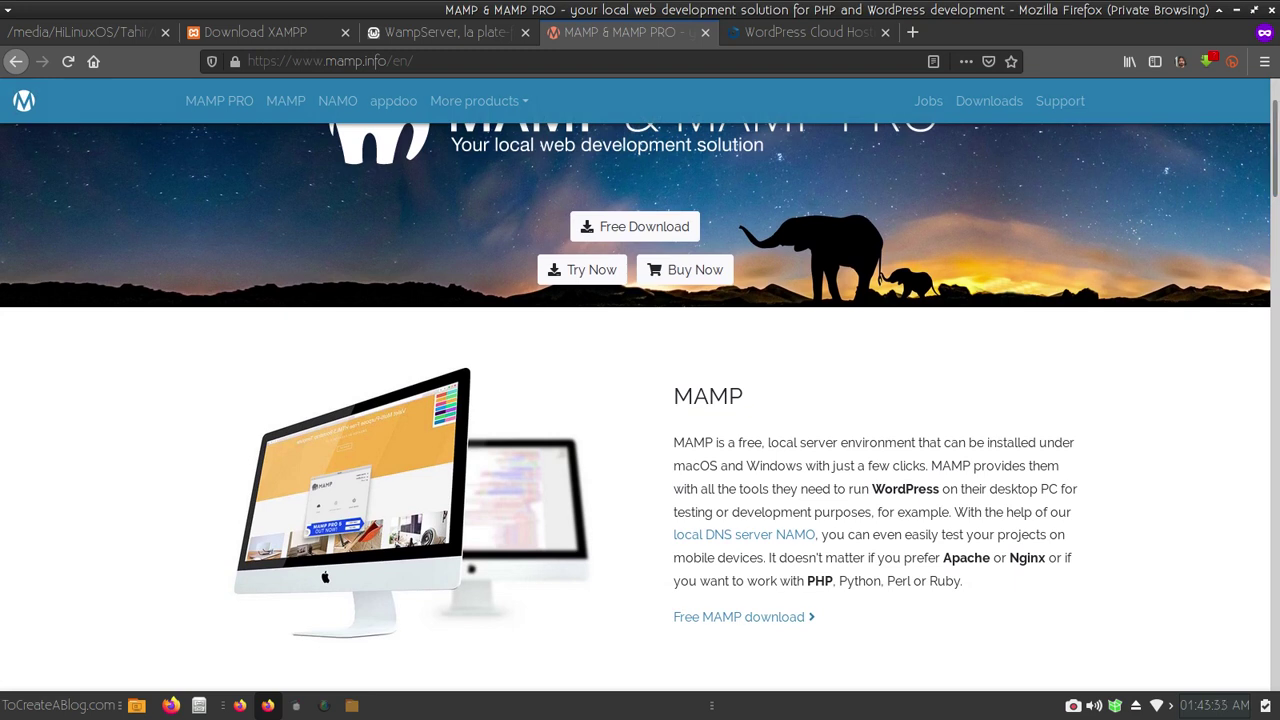
scroll(640, 392, "up", 1)
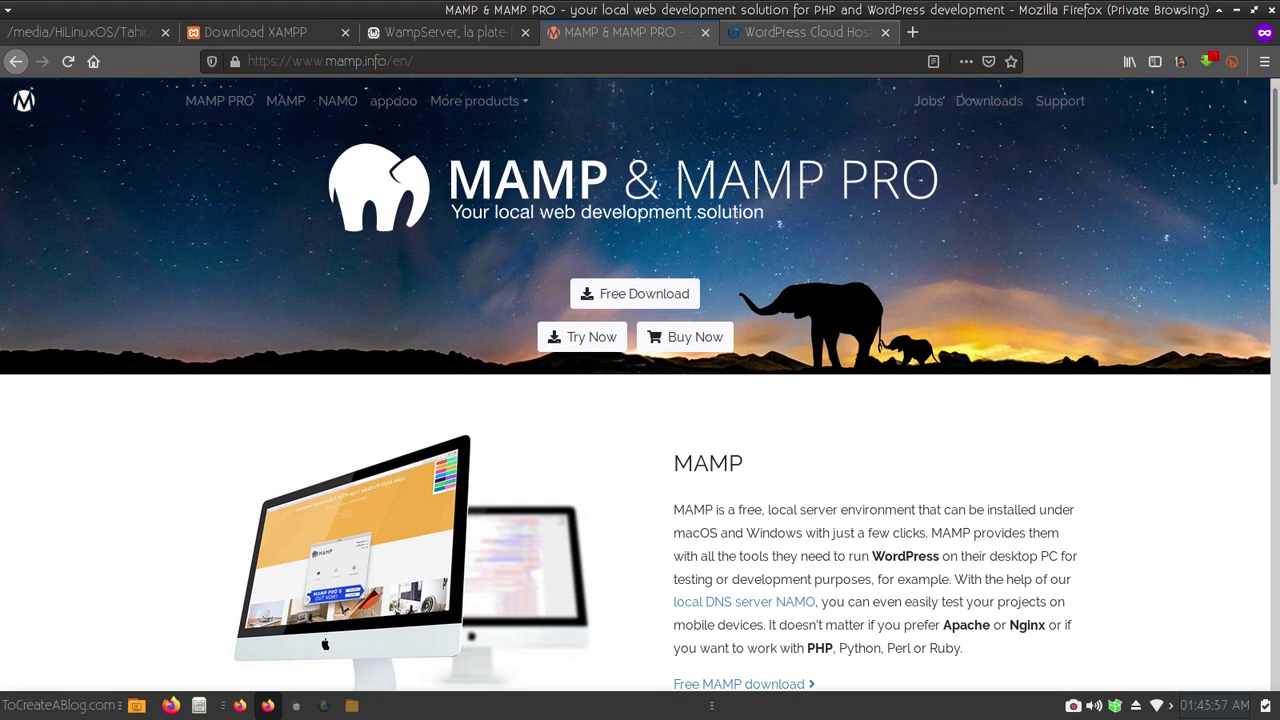
left_click(805, 32)
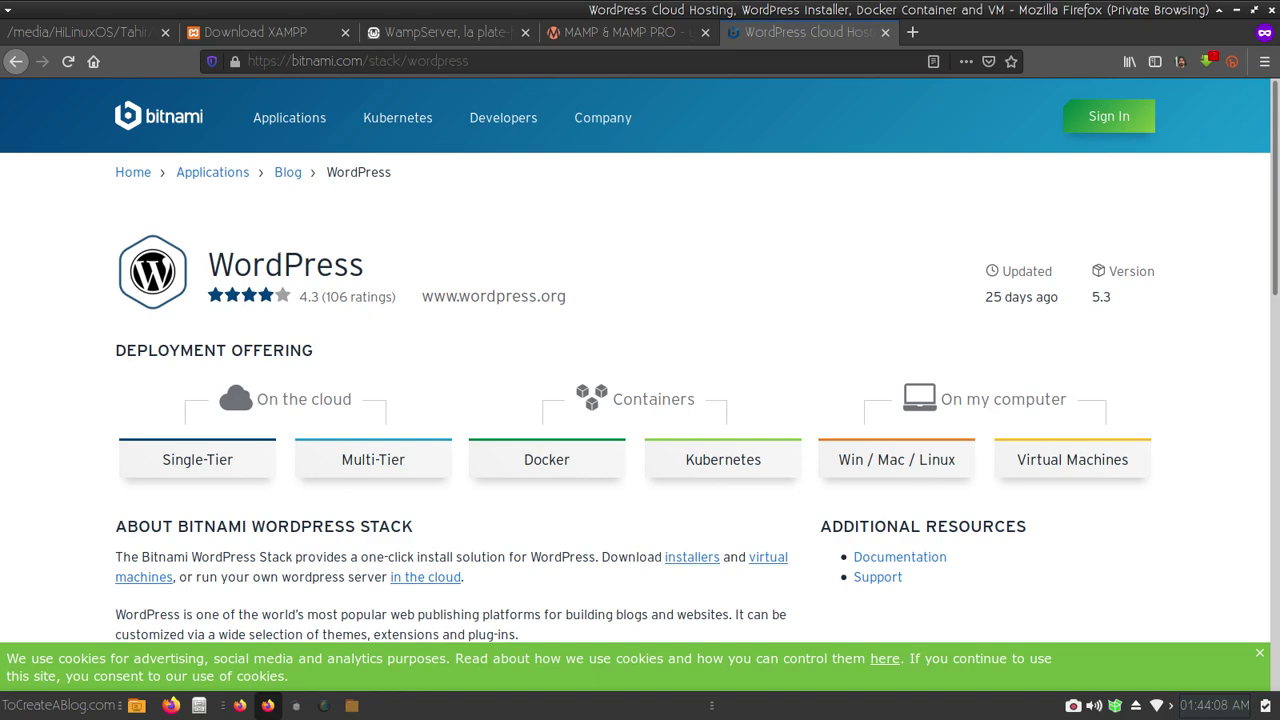
scroll(640, 360, "down", 2)
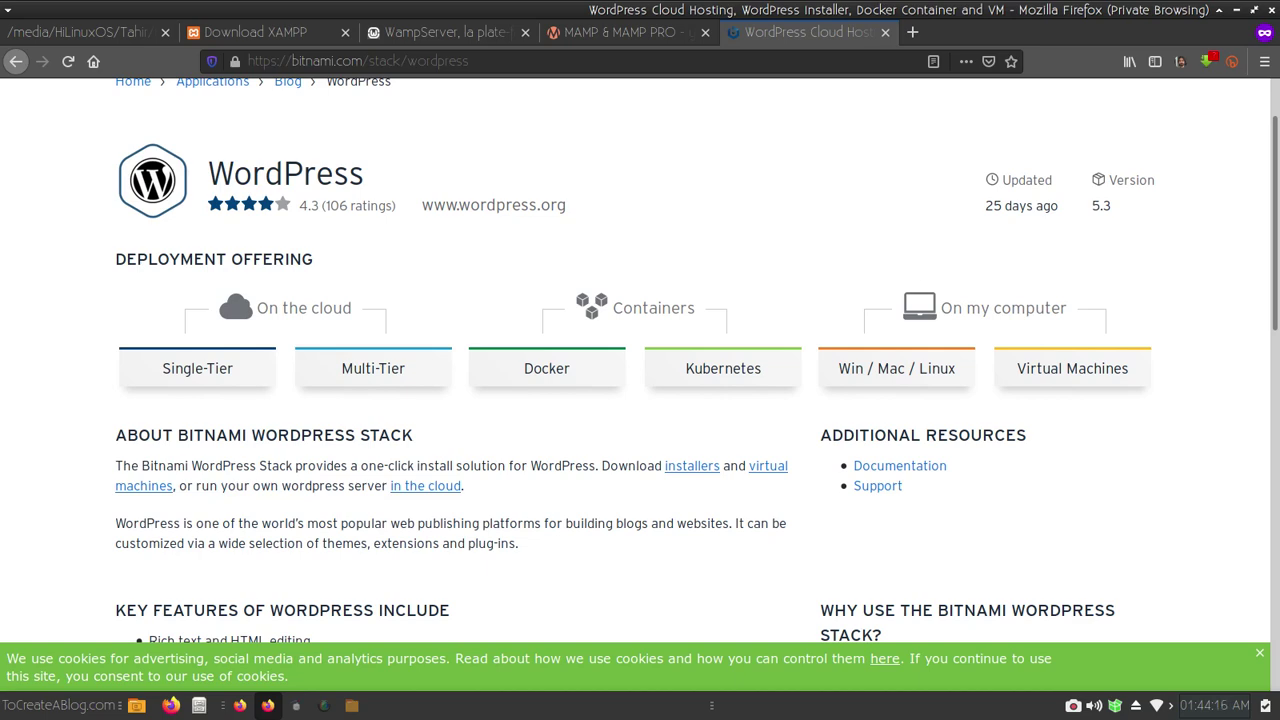
scroll(640, 360, "down", 5)
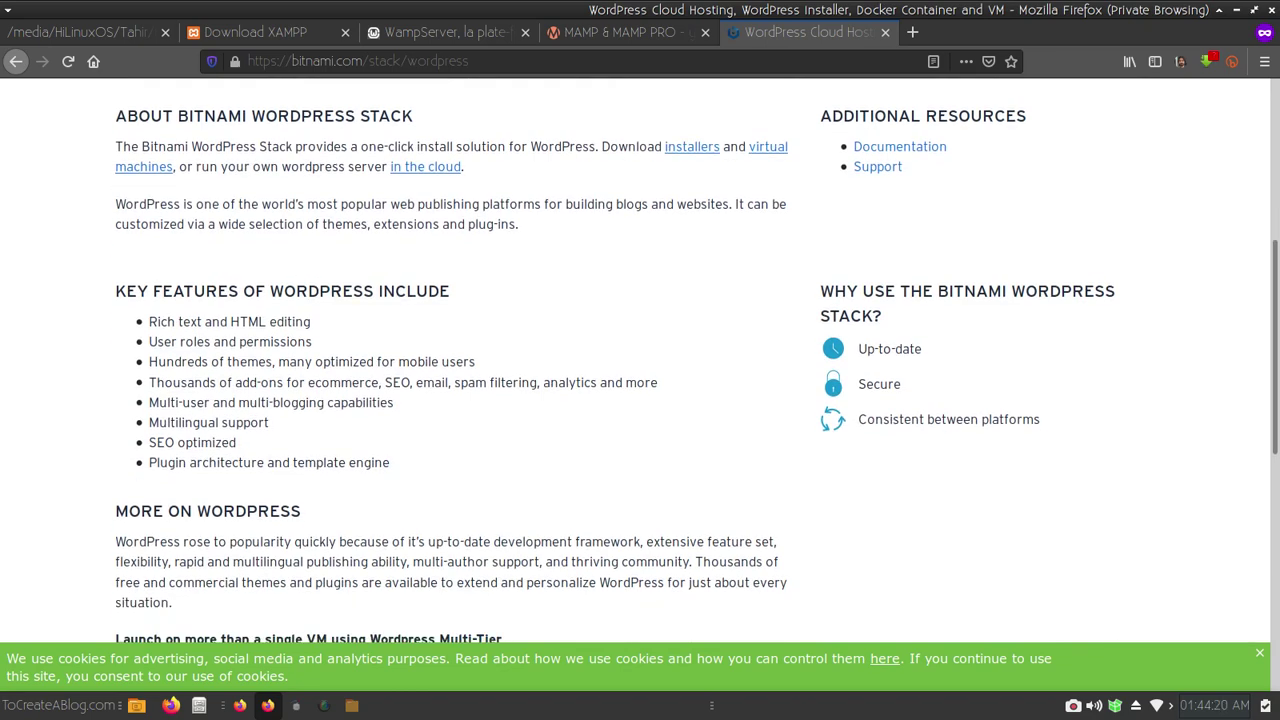
- Run 'sudo /opt/lampp/lampp start' in a terminal with the admin password, then return to Firefox
key("ctrl+alt+t")
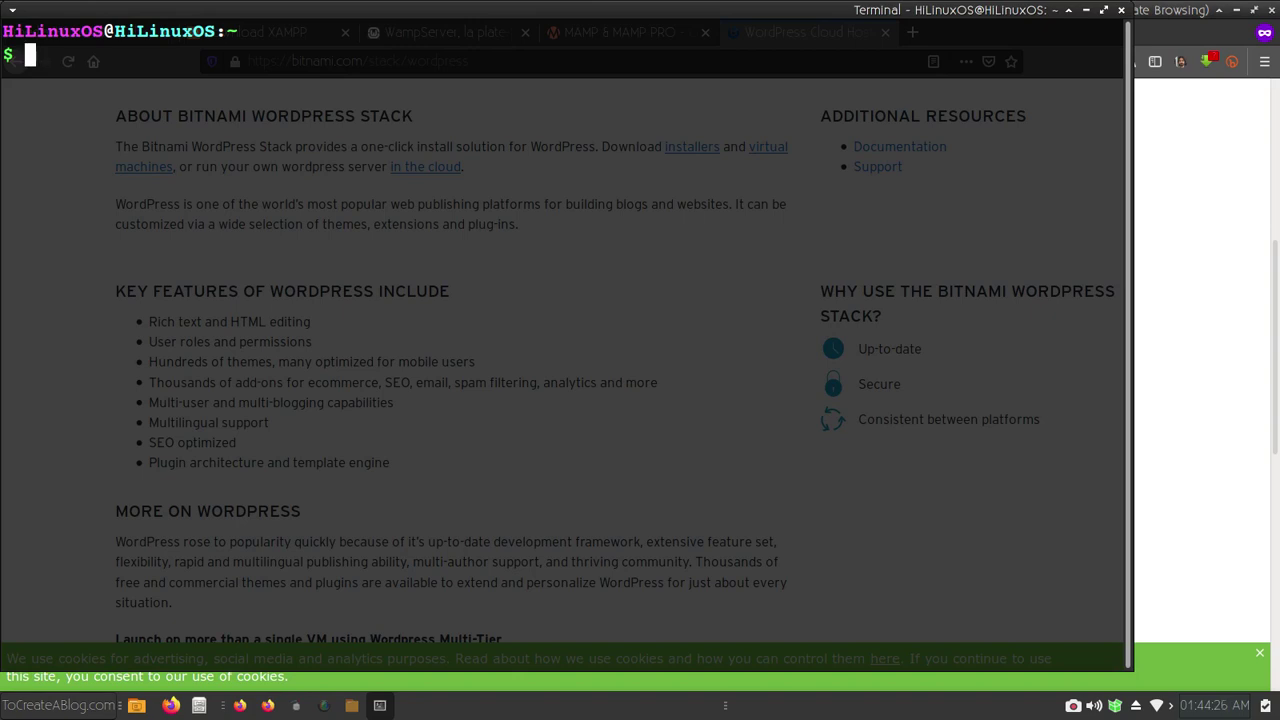
type("sudo /opt/lampp/lampp start")
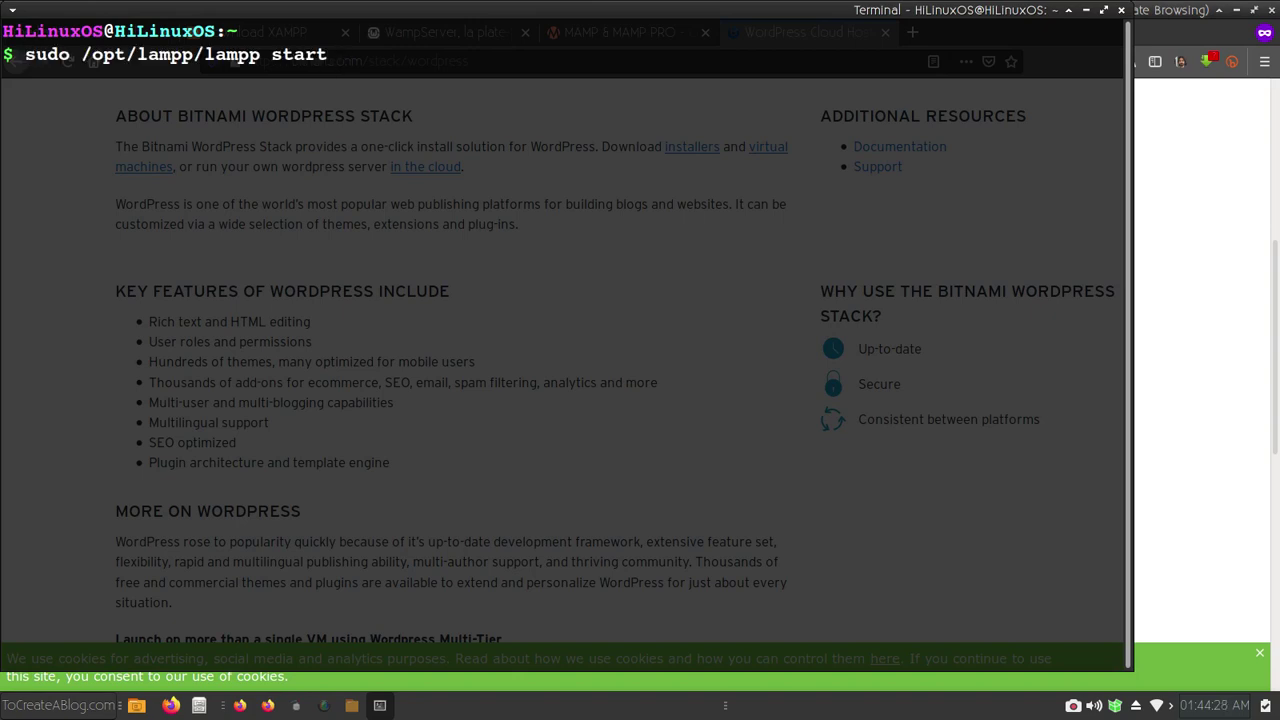
key("Return")
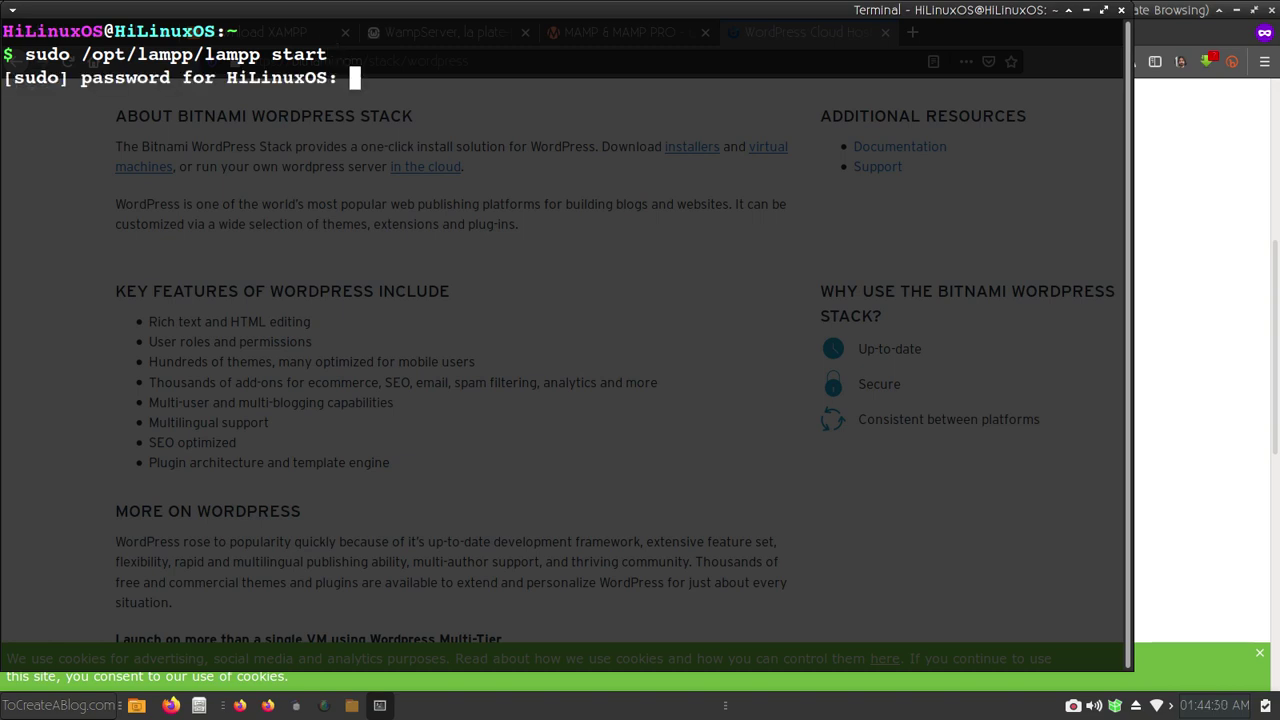
key("Return")
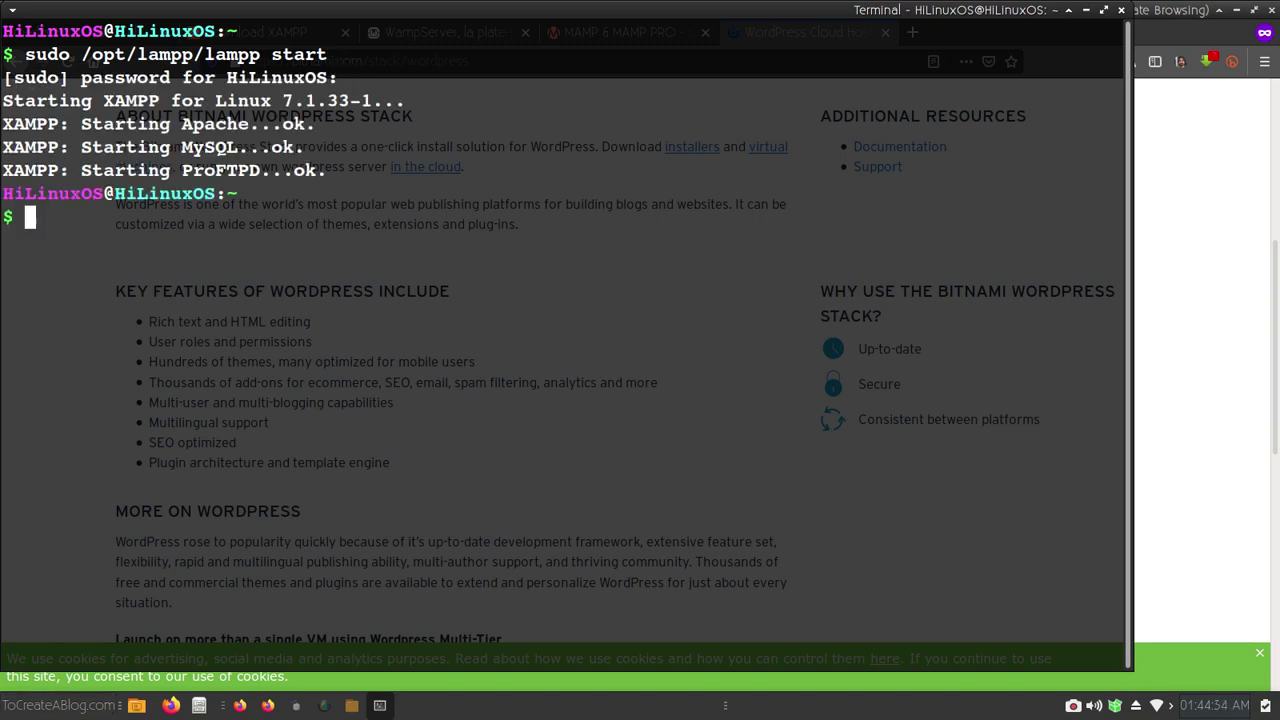
key("alt+Tab")
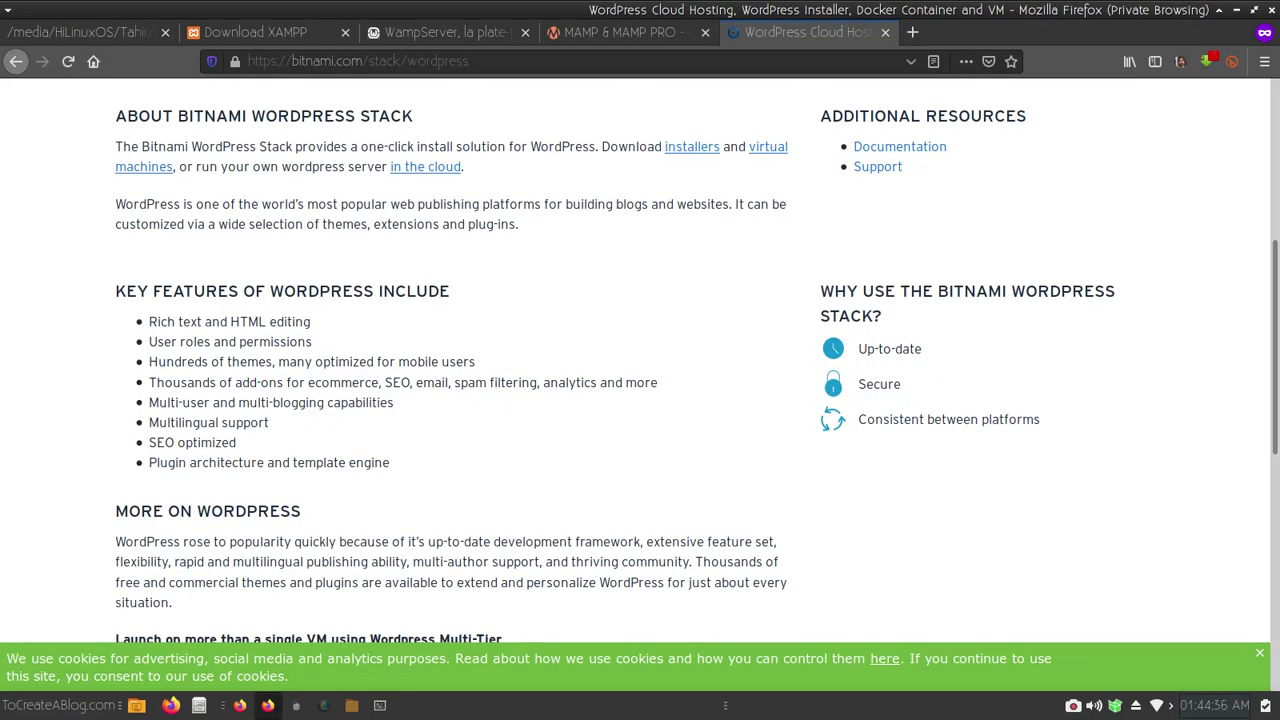
- Open localhost in a new tab to show the XAMPP dashboard
left_click(912, 32)
type("localhost/")
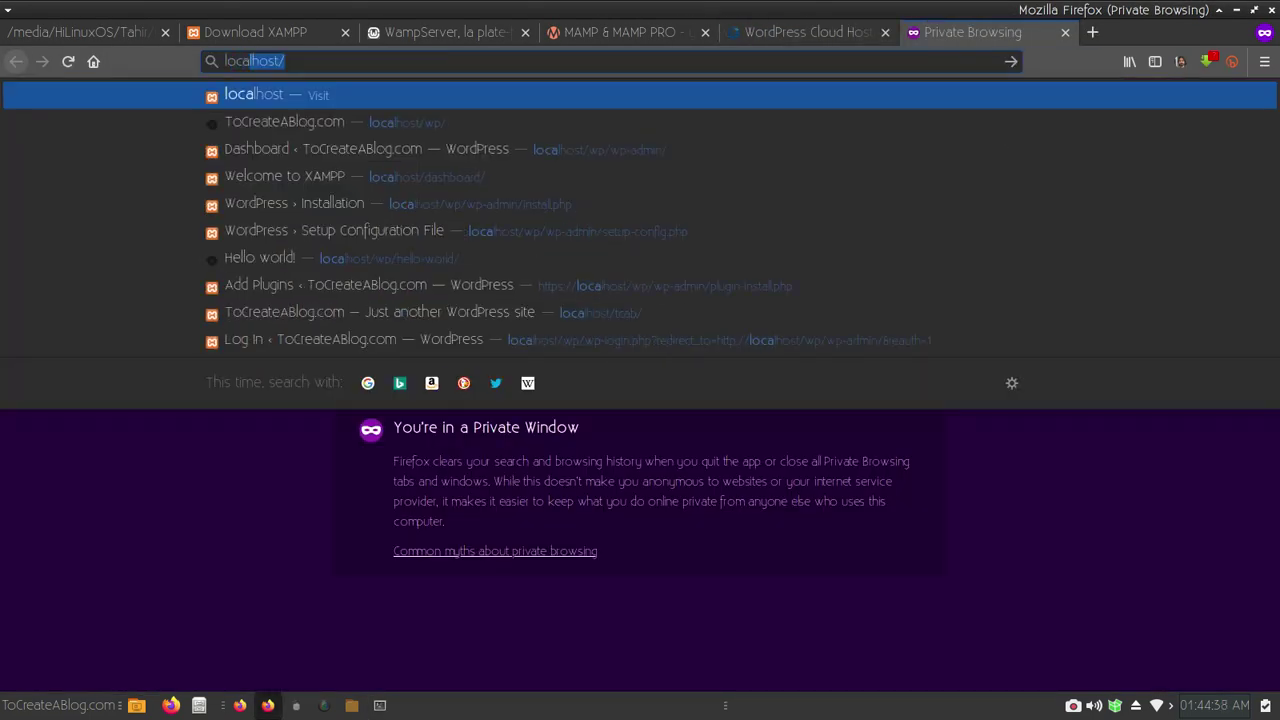
key("Down")
key("Up")
key("Return")
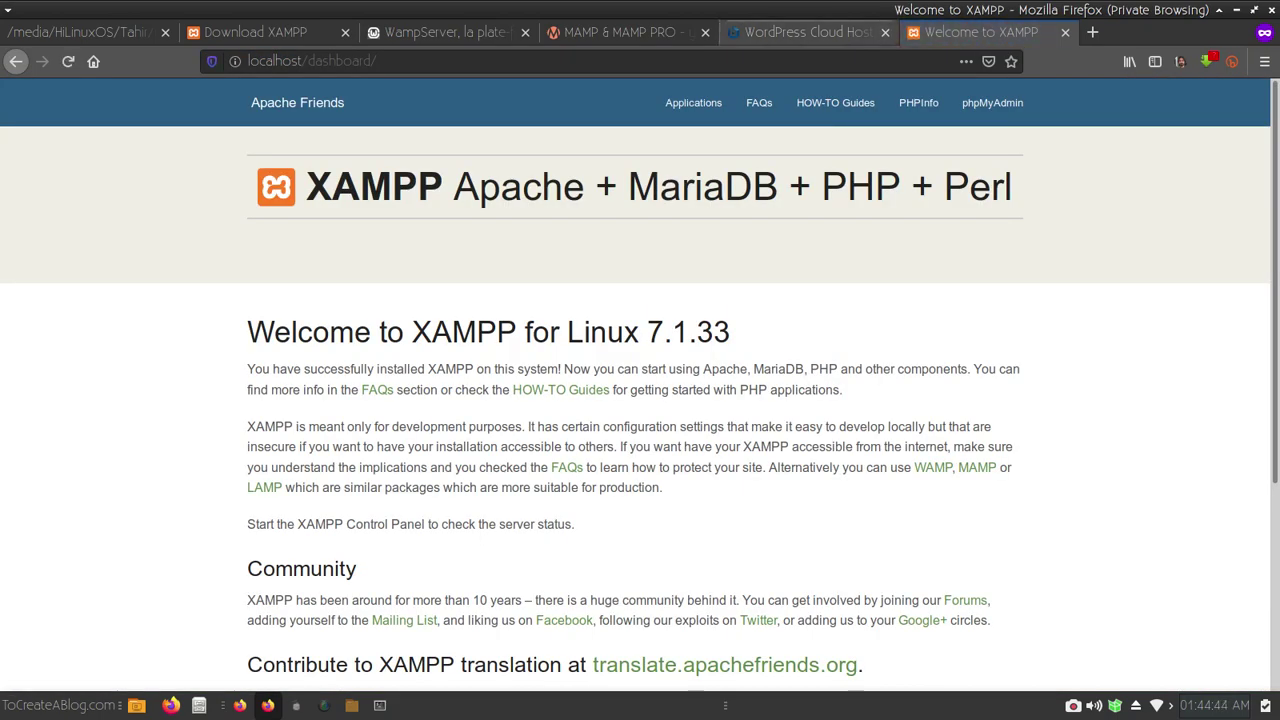
- Change the address to localhost/wp to load the ToCreateABlog.com WordPress site
left_click_drag(378, 61, 308, 61)
type("p")
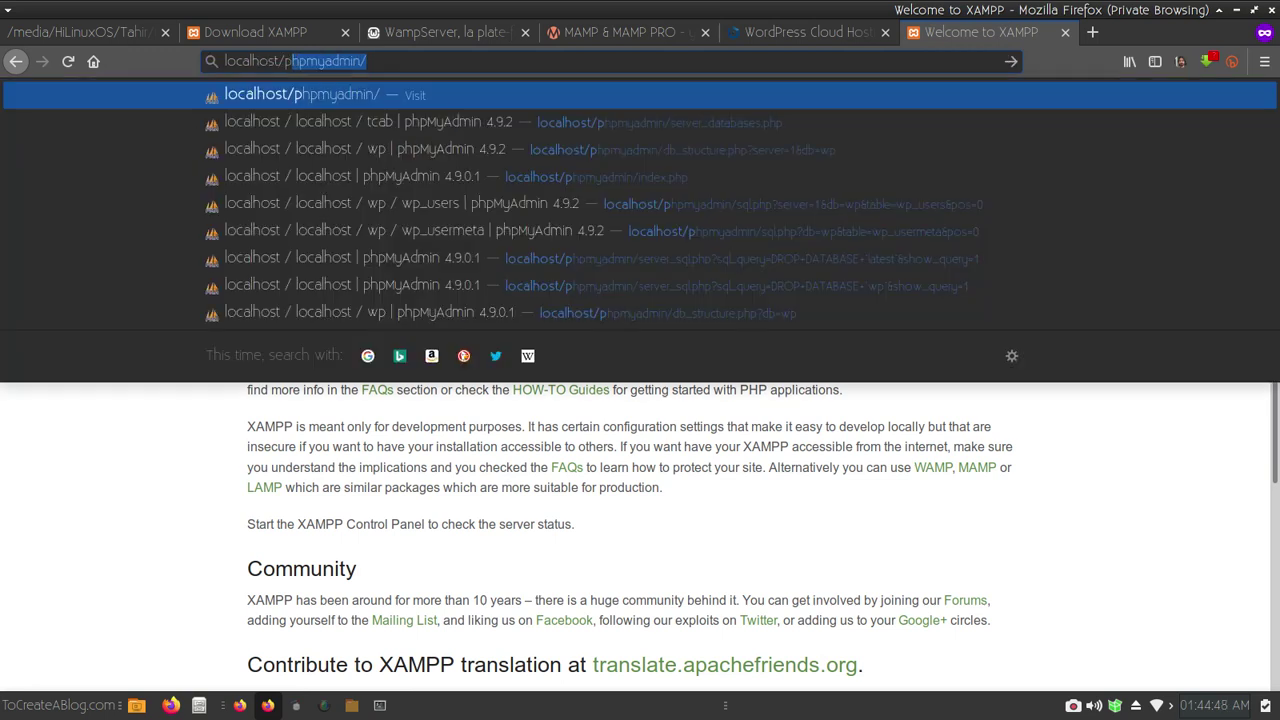
key("Delete")
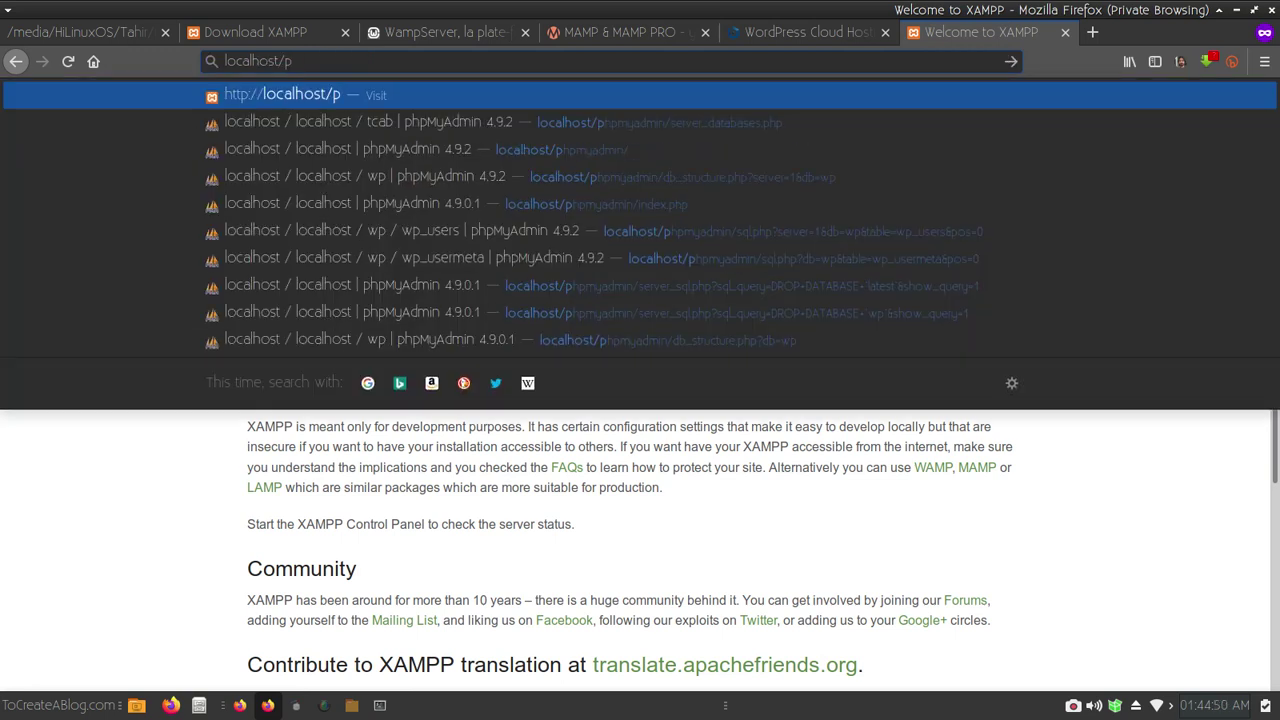
type("w")
key("Return")
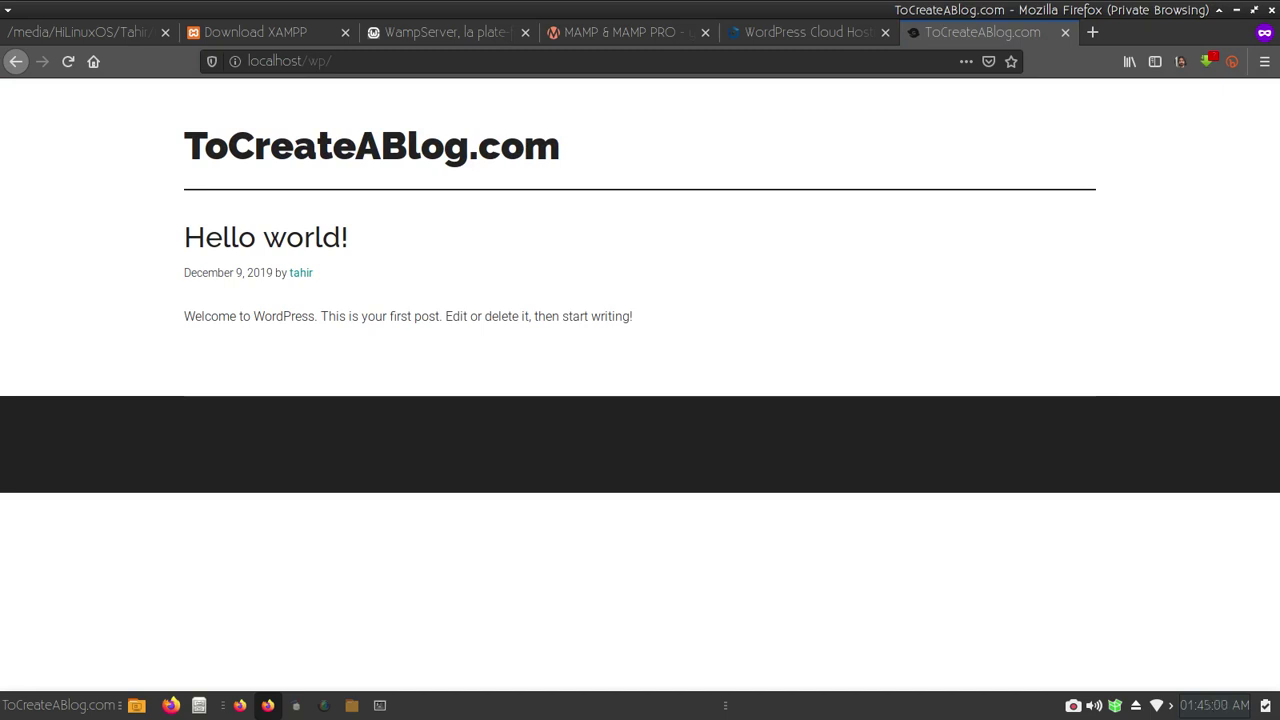
- Open the Hello world! post, return home, then go to localhost/wp/wp-admin/
left_click(265, 237)
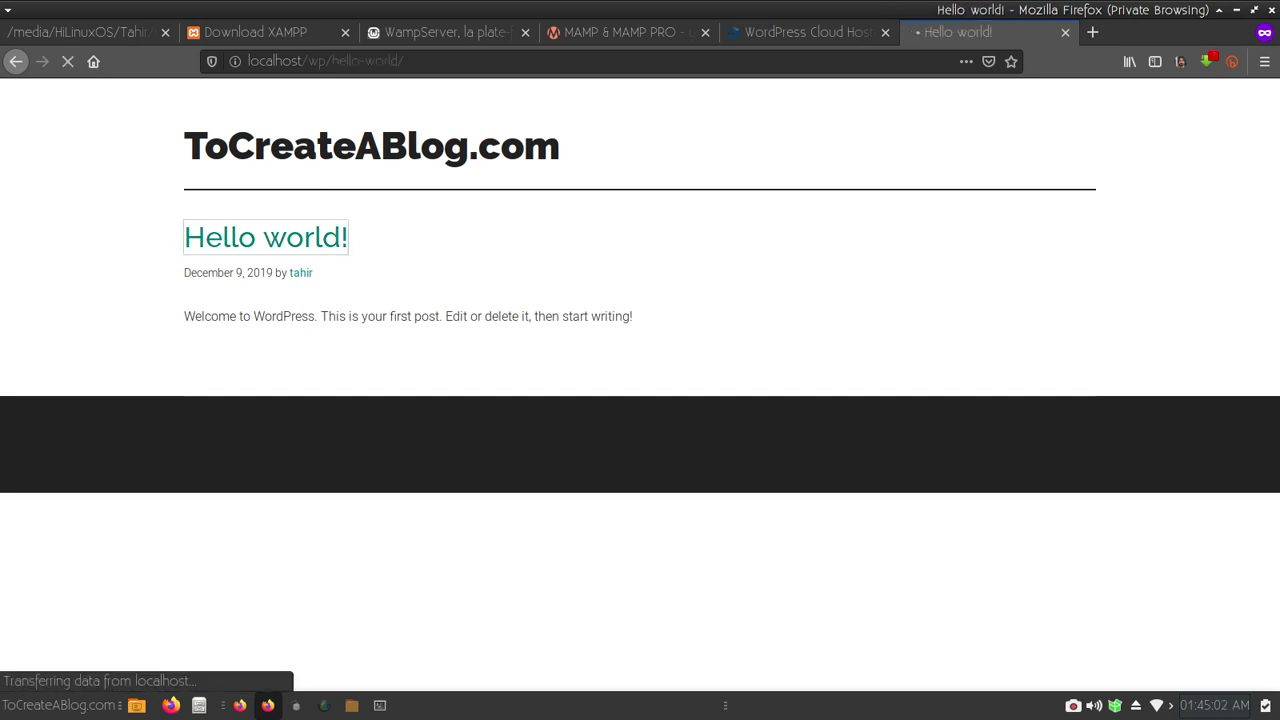
left_click(370, 146)
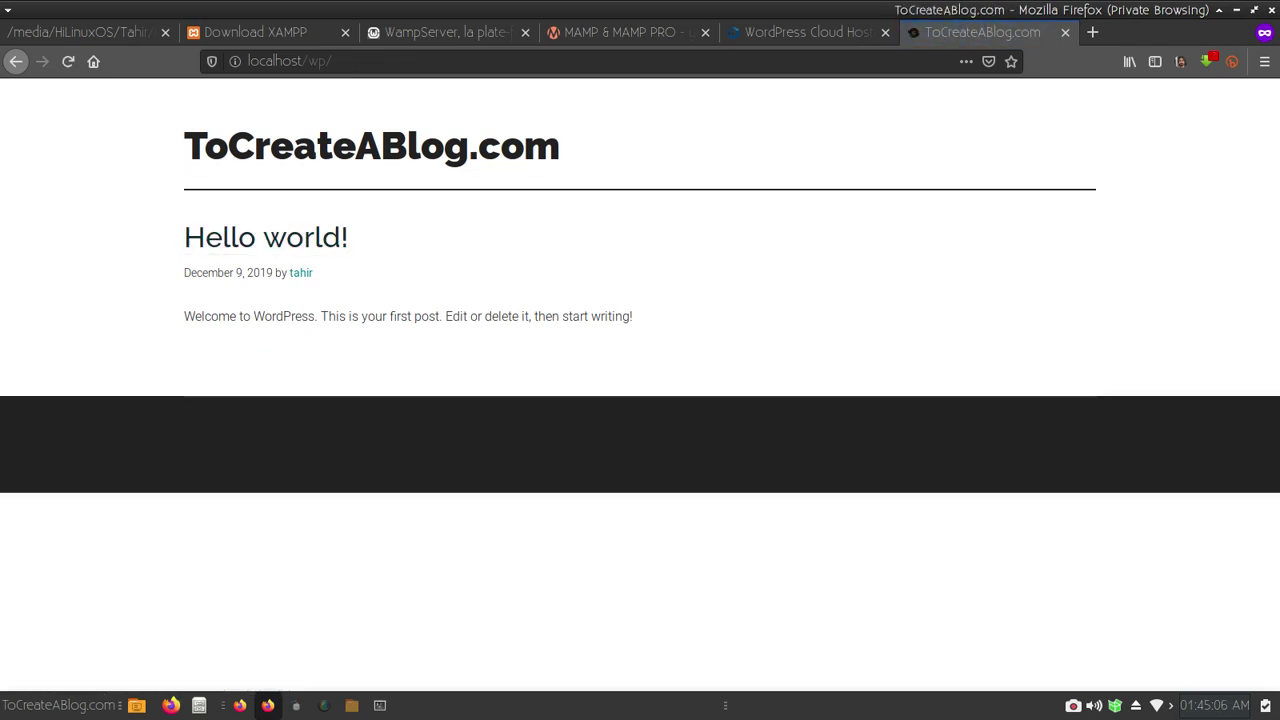
left_click(332, 61)
type("wp-admin/")
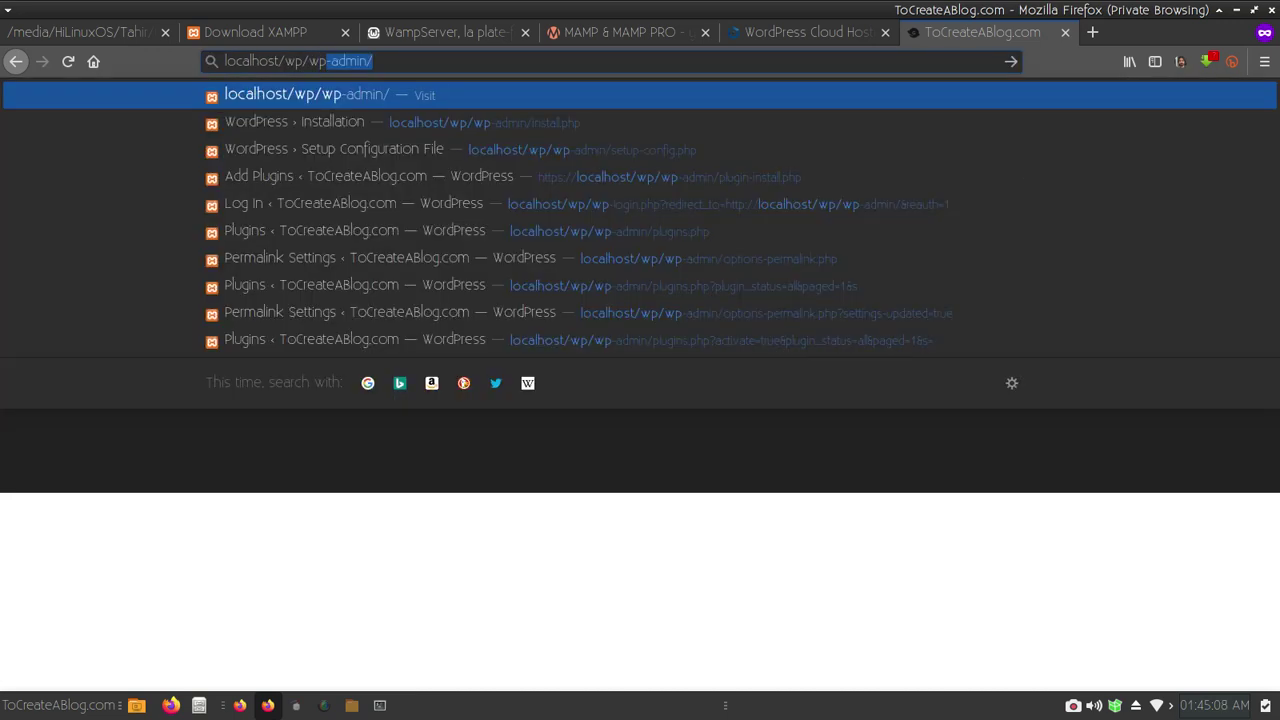
key("Return")
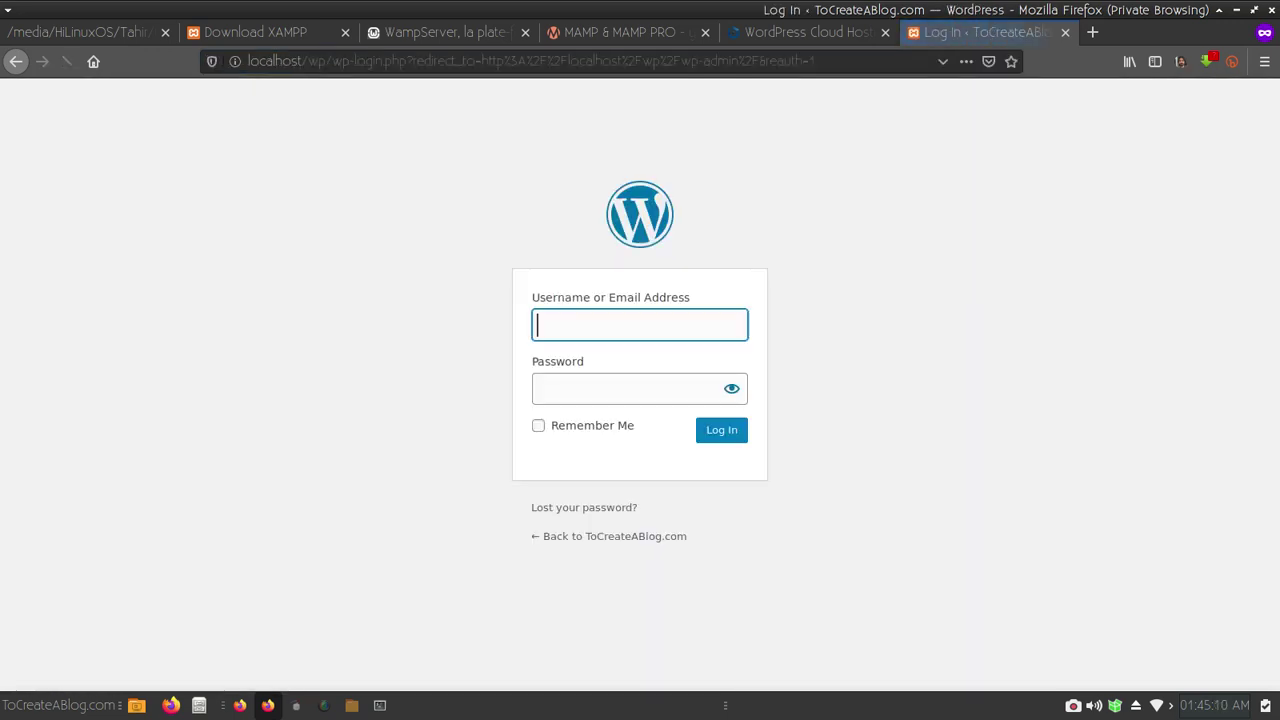
- Log in to the WordPress admin with the site's username and password
left_click(512, 61)
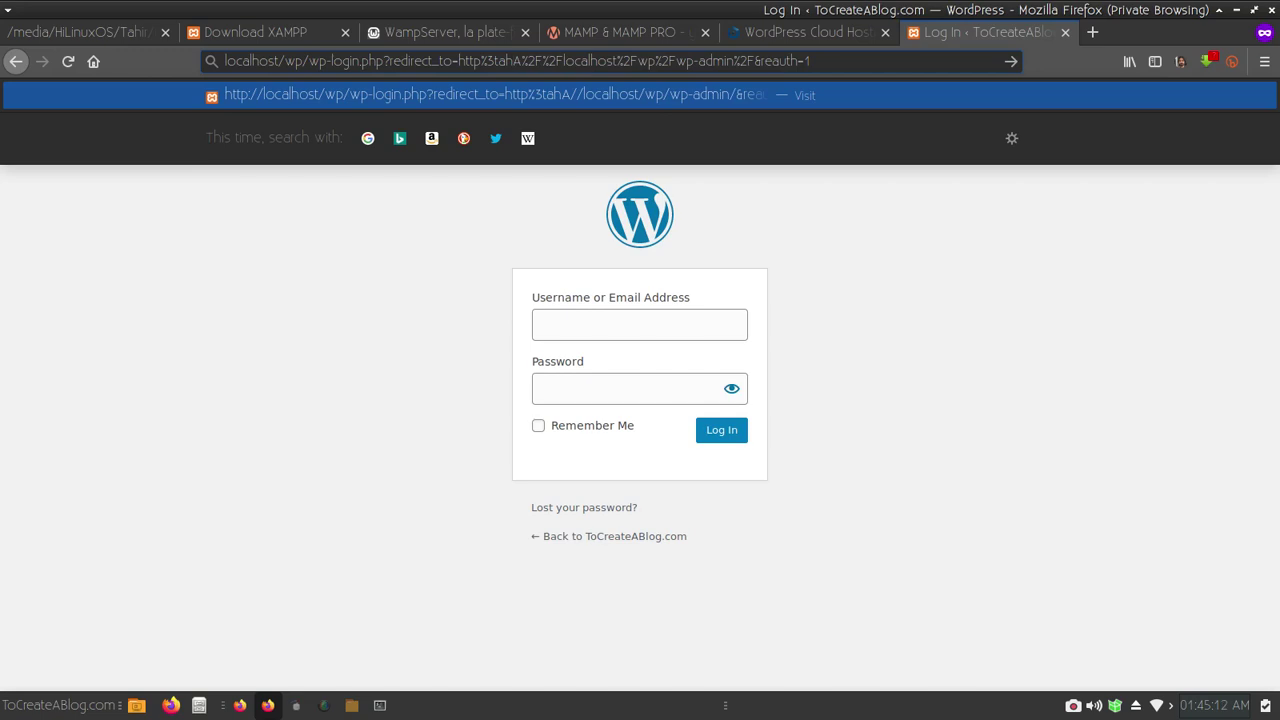
left_click(639, 325)
type("tahir")
key("Tab")
type("*****")
key("Return")
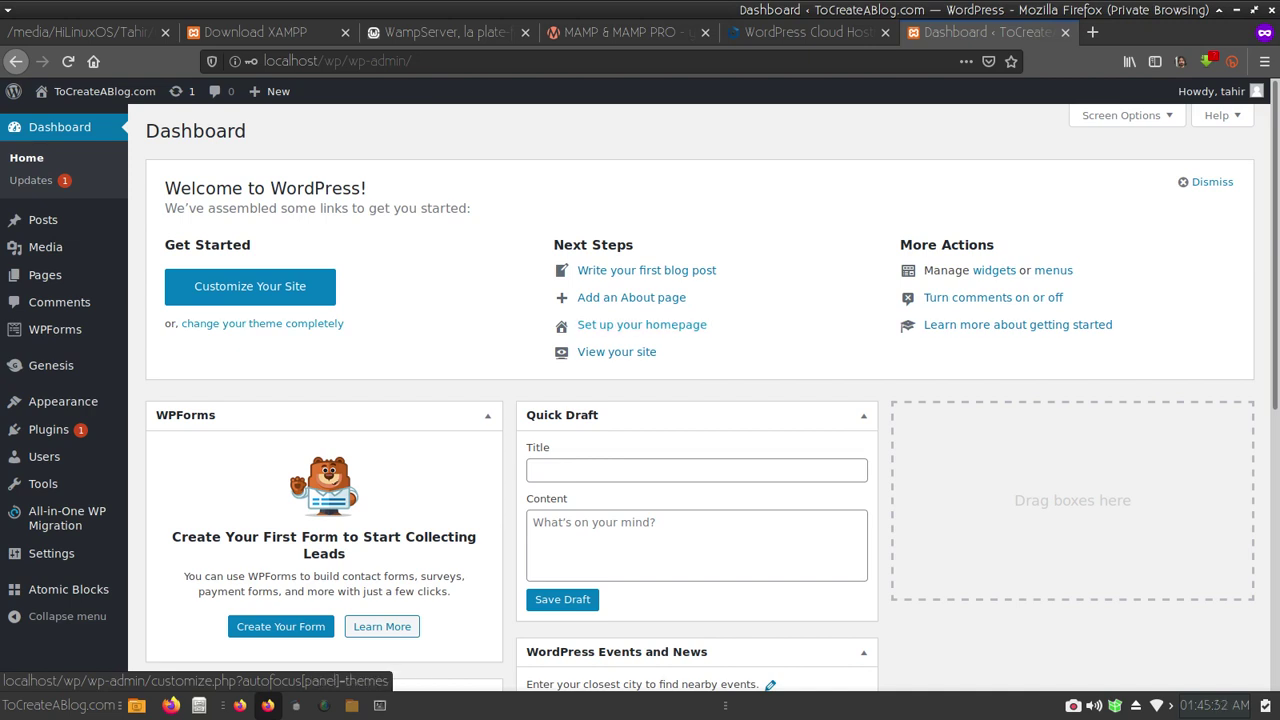
- Activate the Authority Pro theme under Appearance > Themes and open Genesis > Child Theme Setup
mouse_move(63, 401)
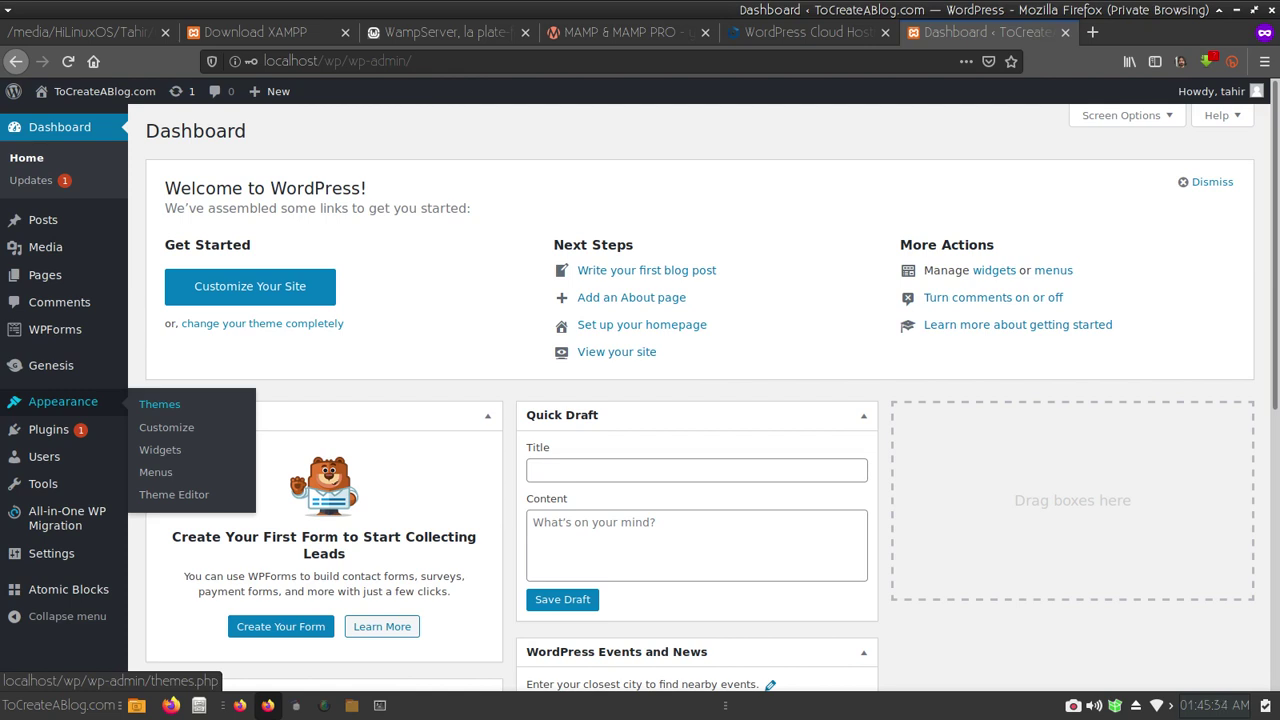
left_click(159, 404)
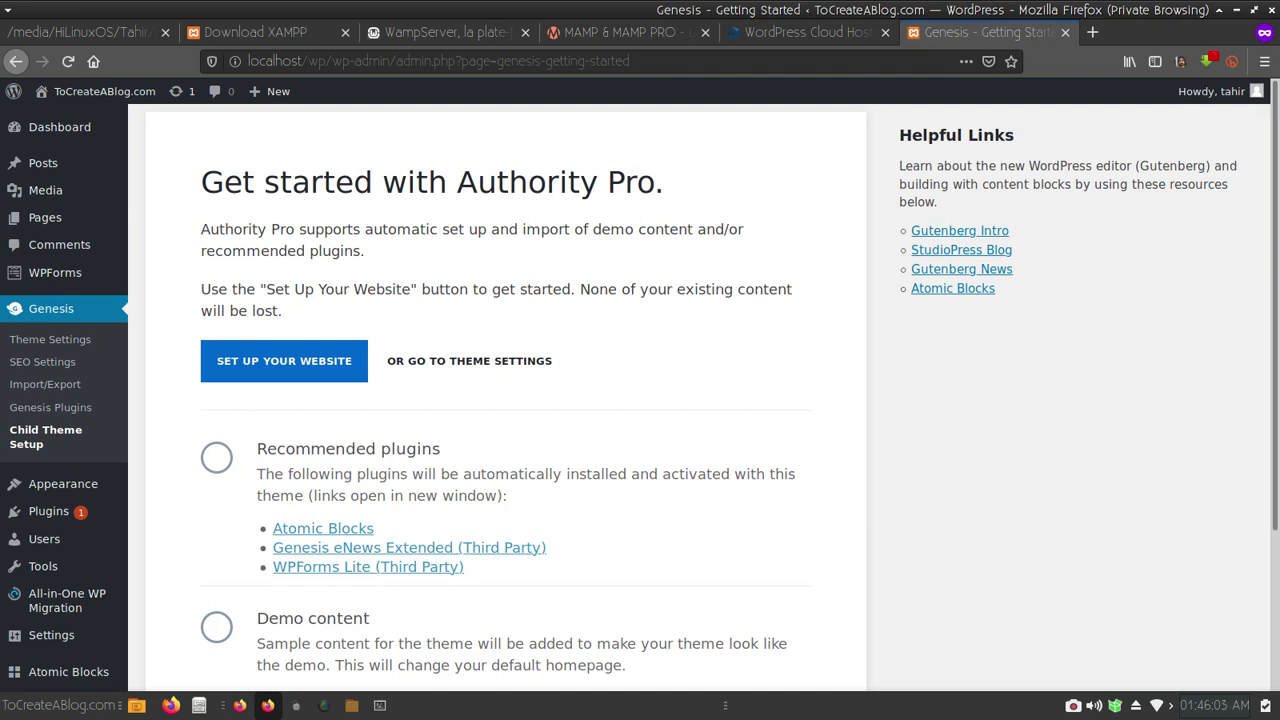
- Open Visit Site in a new tab to view the live front page
mouse_move(100, 91)
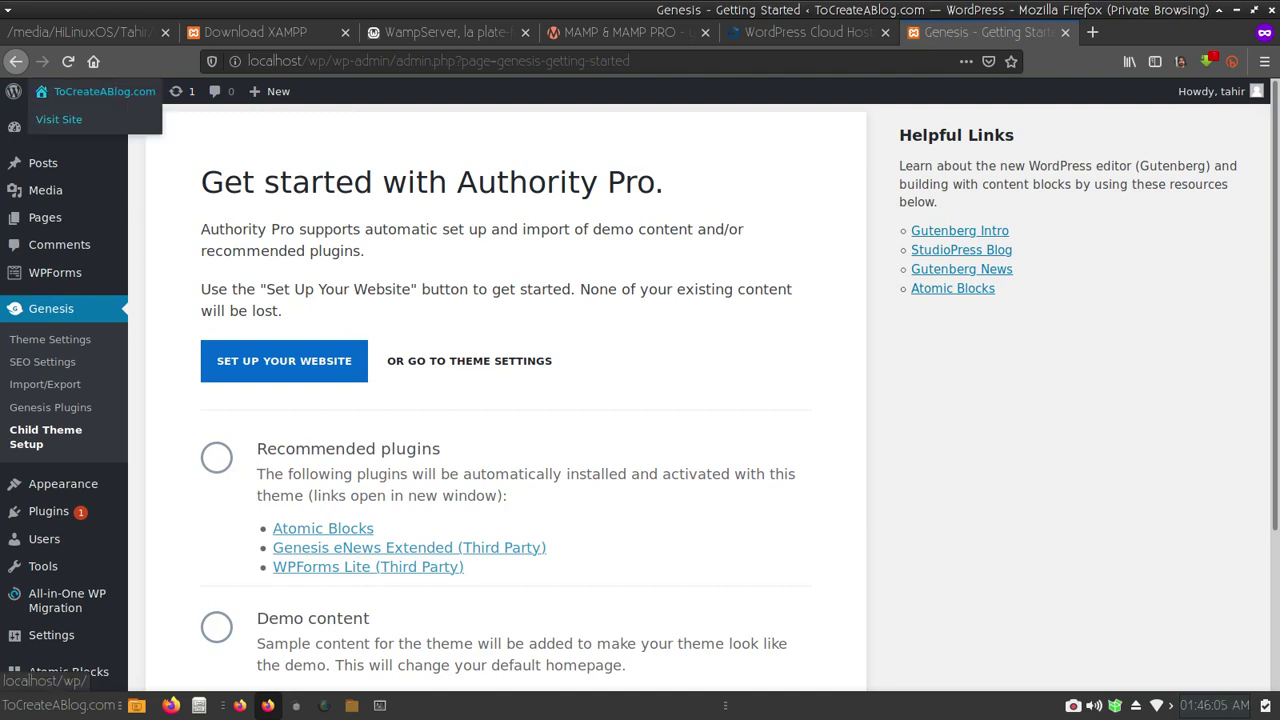
right_click(116, 118)
left_click(160, 128)
key("ctrl+Tab")
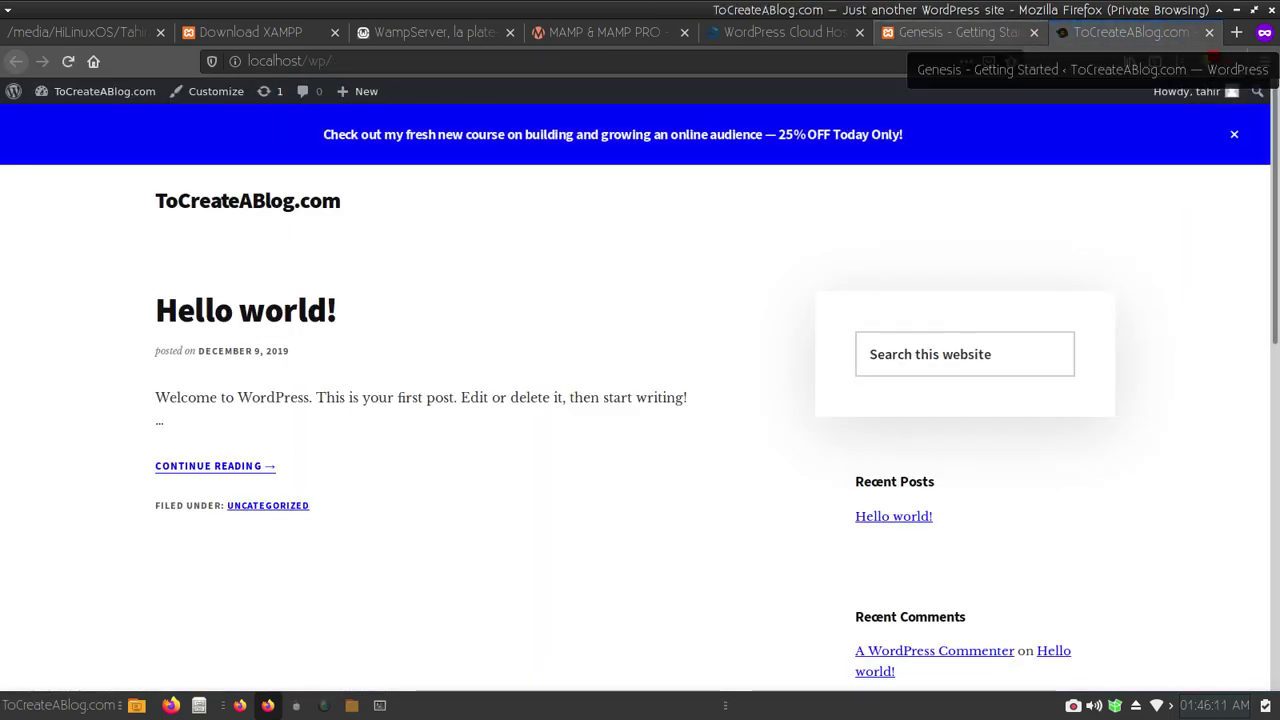
- Run Set Up Your Website to install plugins and demo content, then reload the site tab
left_click(958, 32)
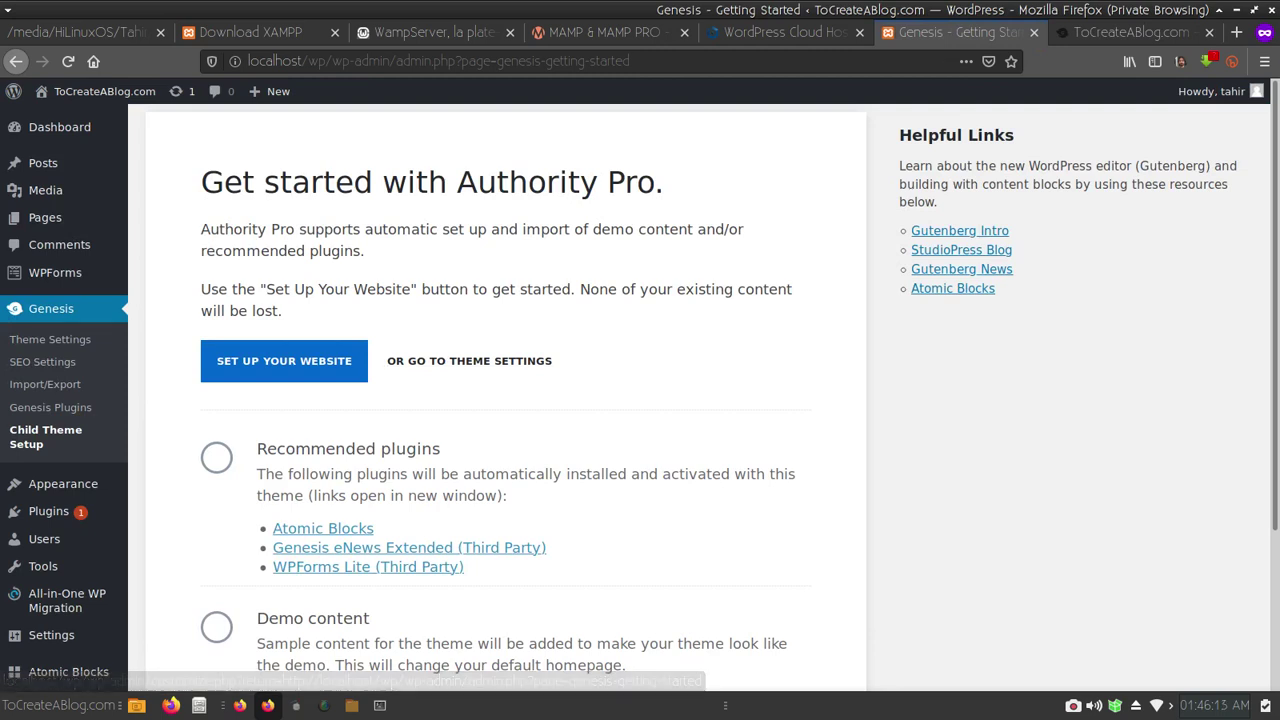
left_click(284, 361)
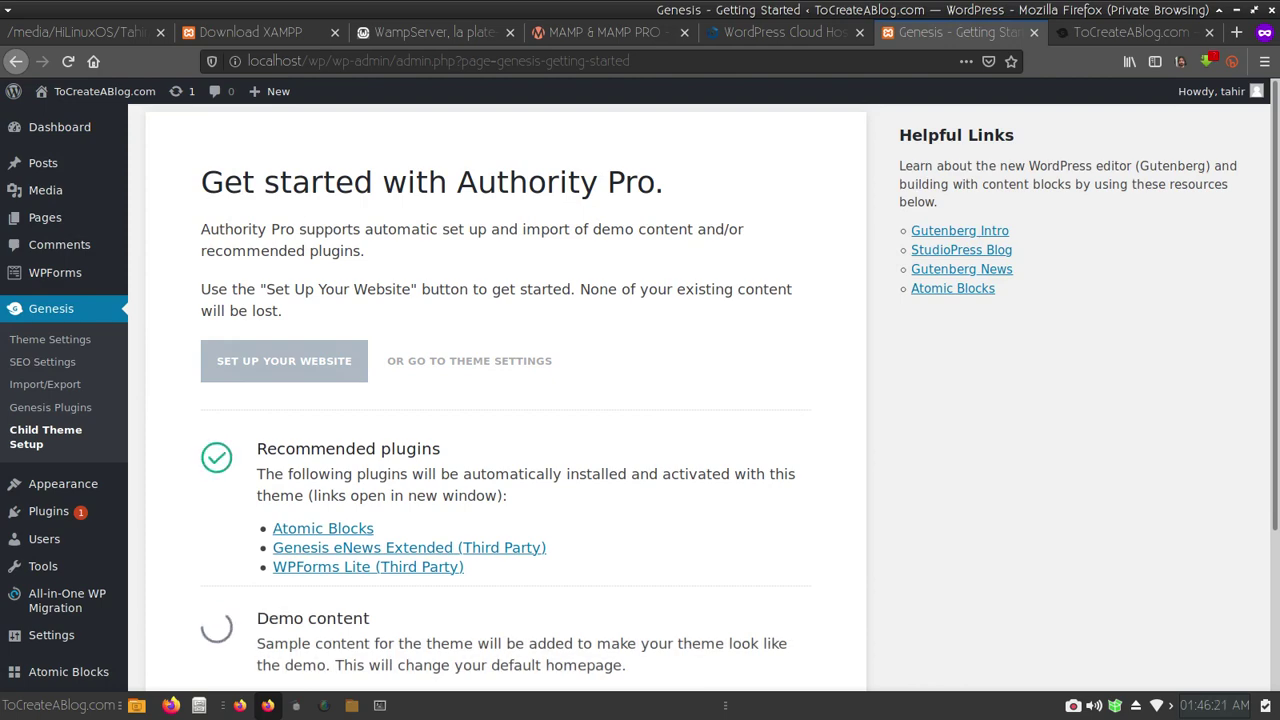
scroll(505, 400, "down", 4)
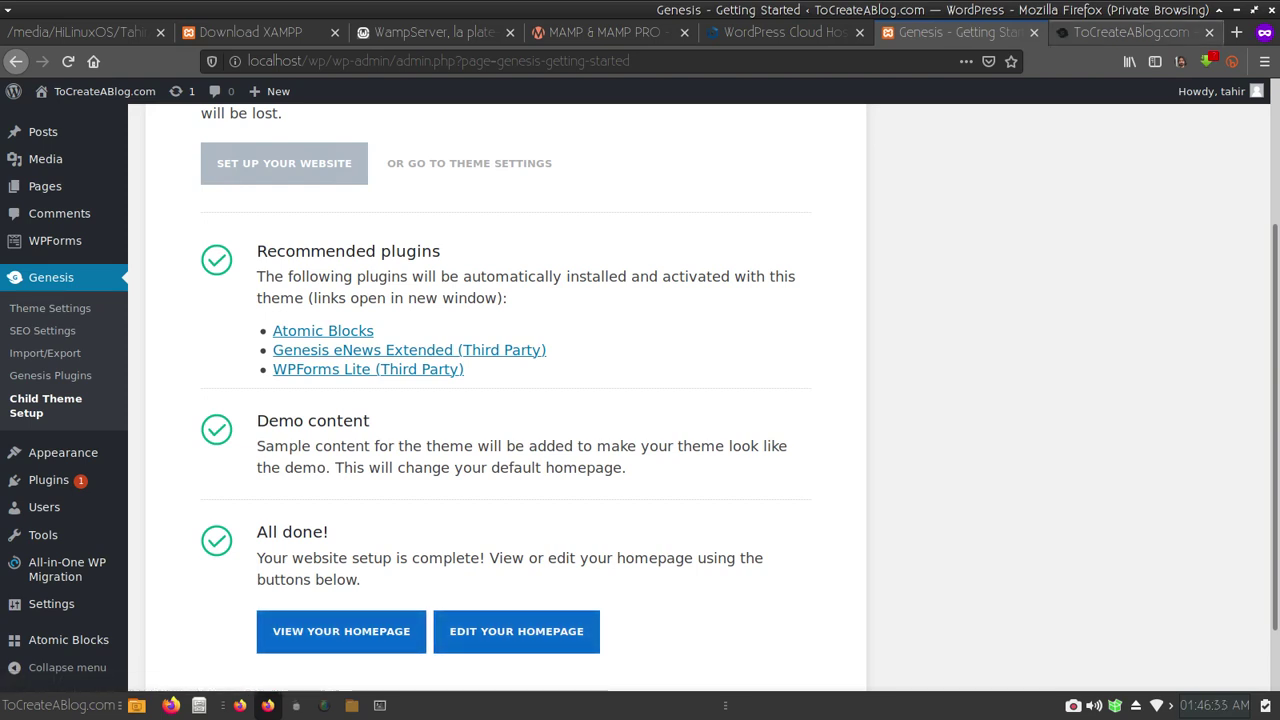
key("ctrl+Tab")
left_click(67, 61)
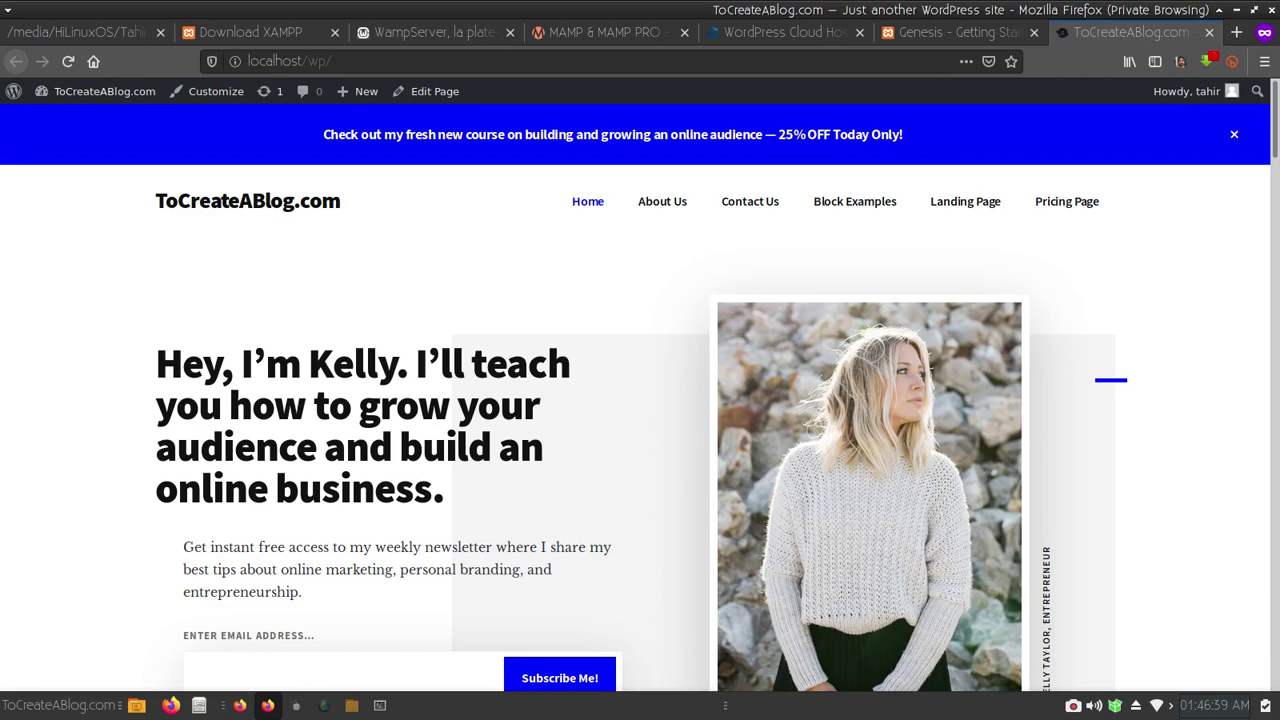
- Scroll through the imported Authority Pro demo homepage
scroll(635, 385, "down", 6)
scroll(640, 400, "down", 6)
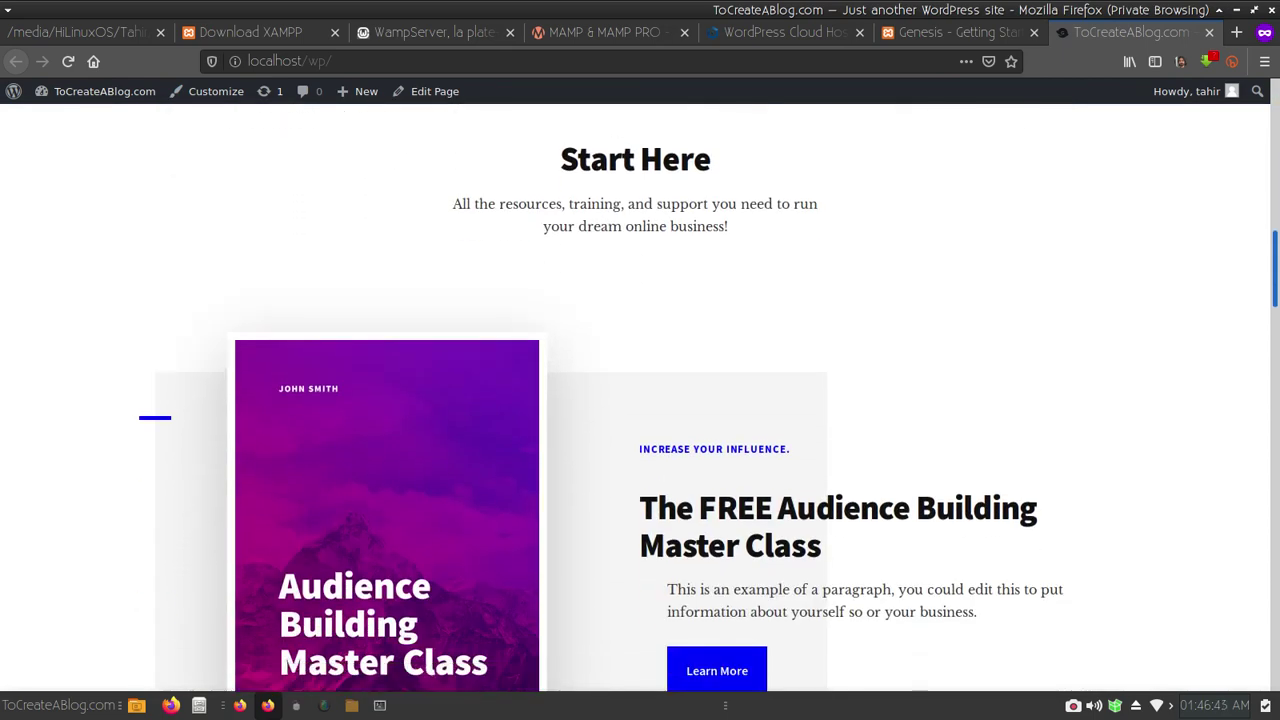
scroll(640, 400, "down", 10)
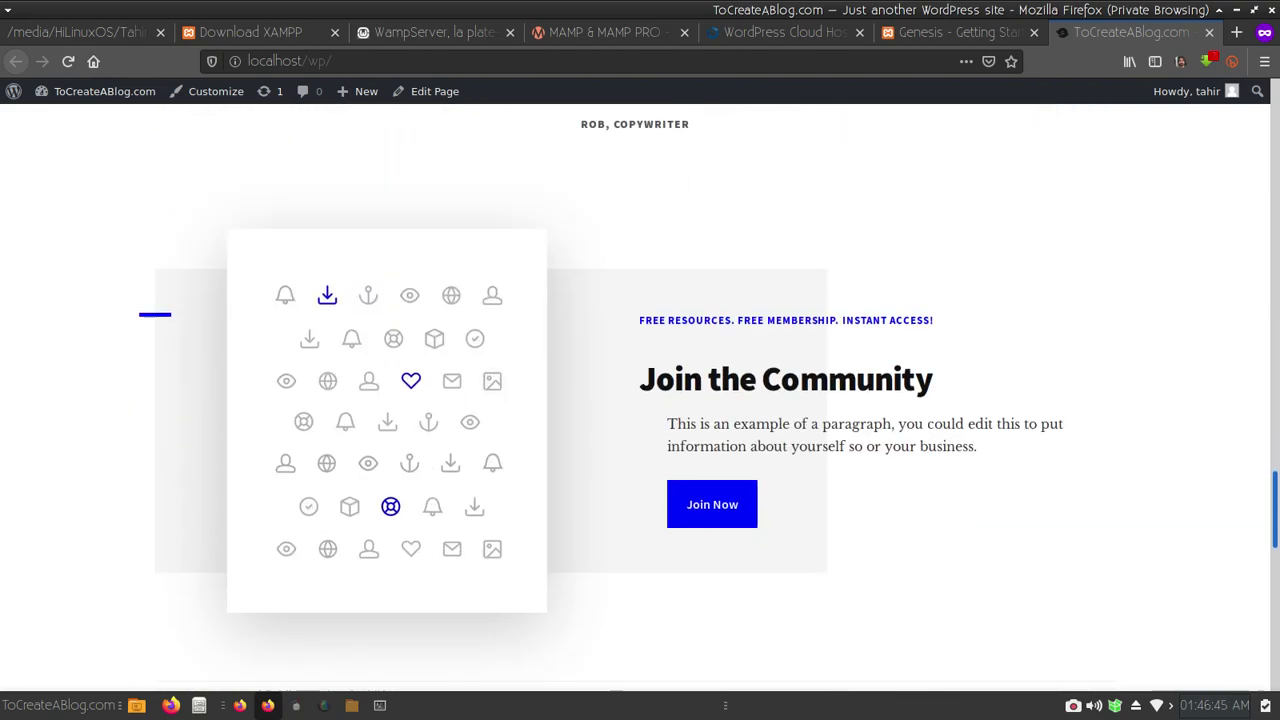
scroll(640, 400, "down", 2)
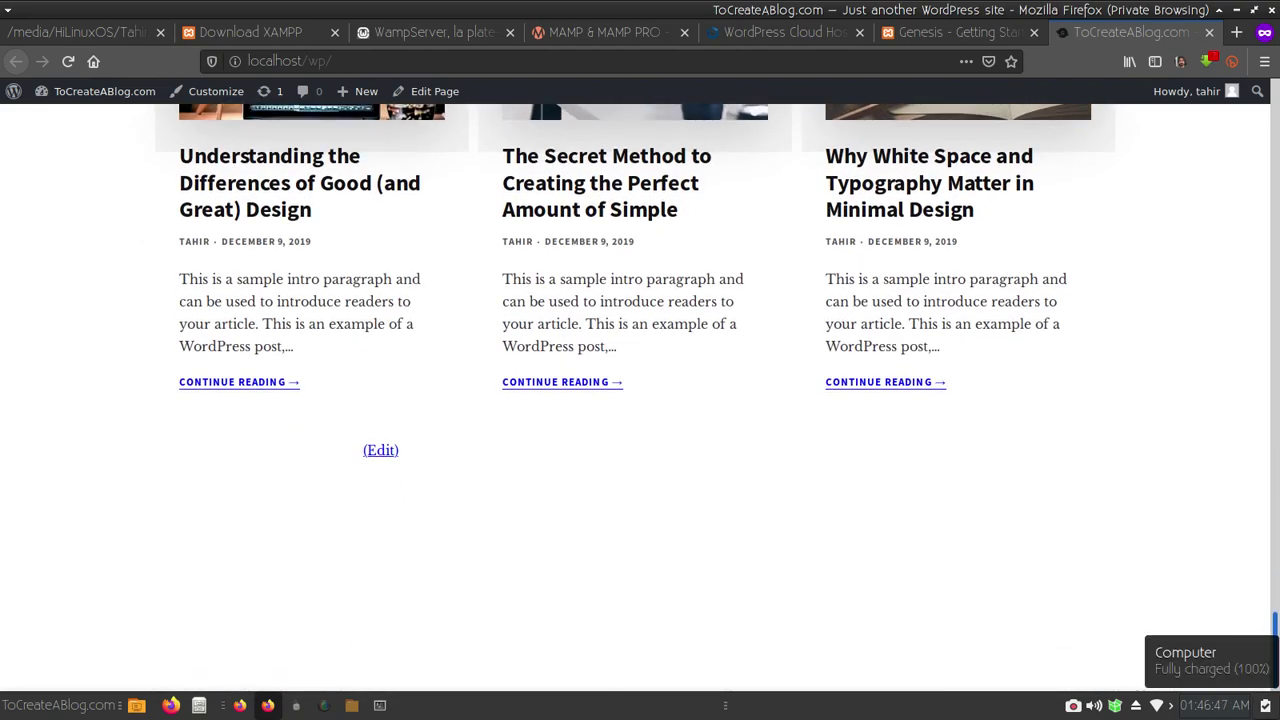
scroll(640, 400, "up", 20)
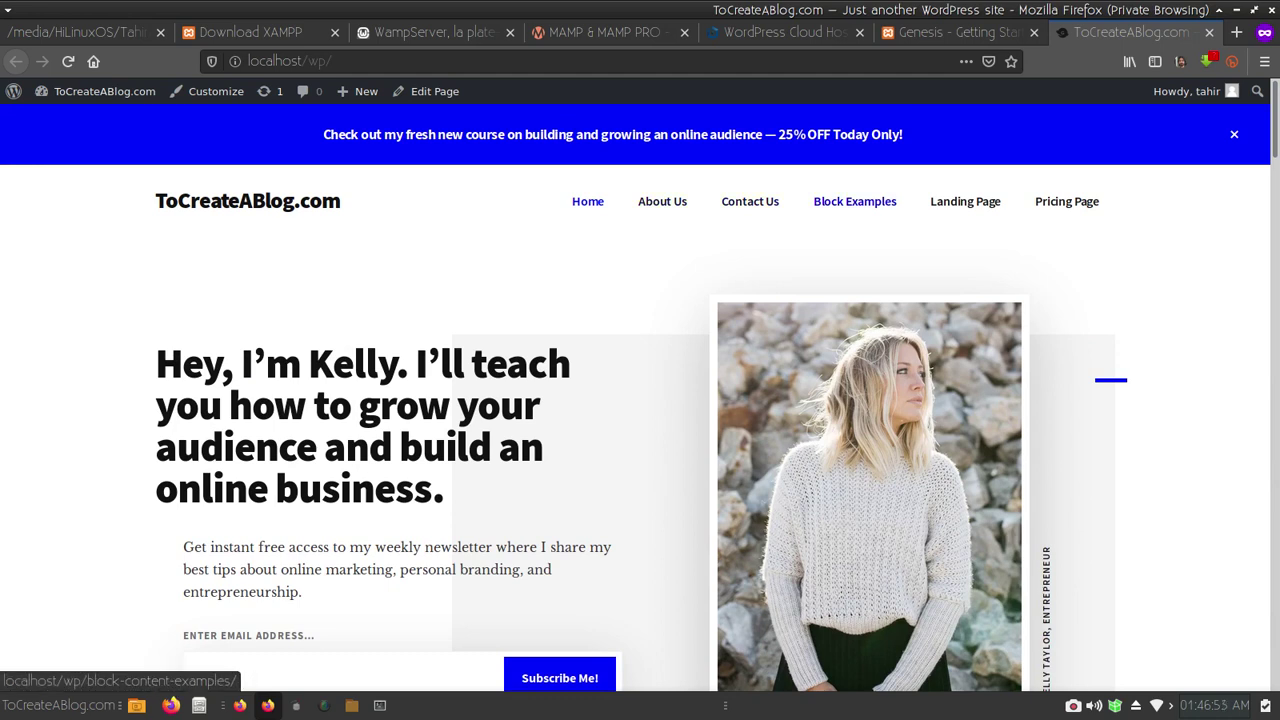
- Browse the Pricing Page's two-, three- and four-column tables, then return to the homepage
left_click(1067, 201)
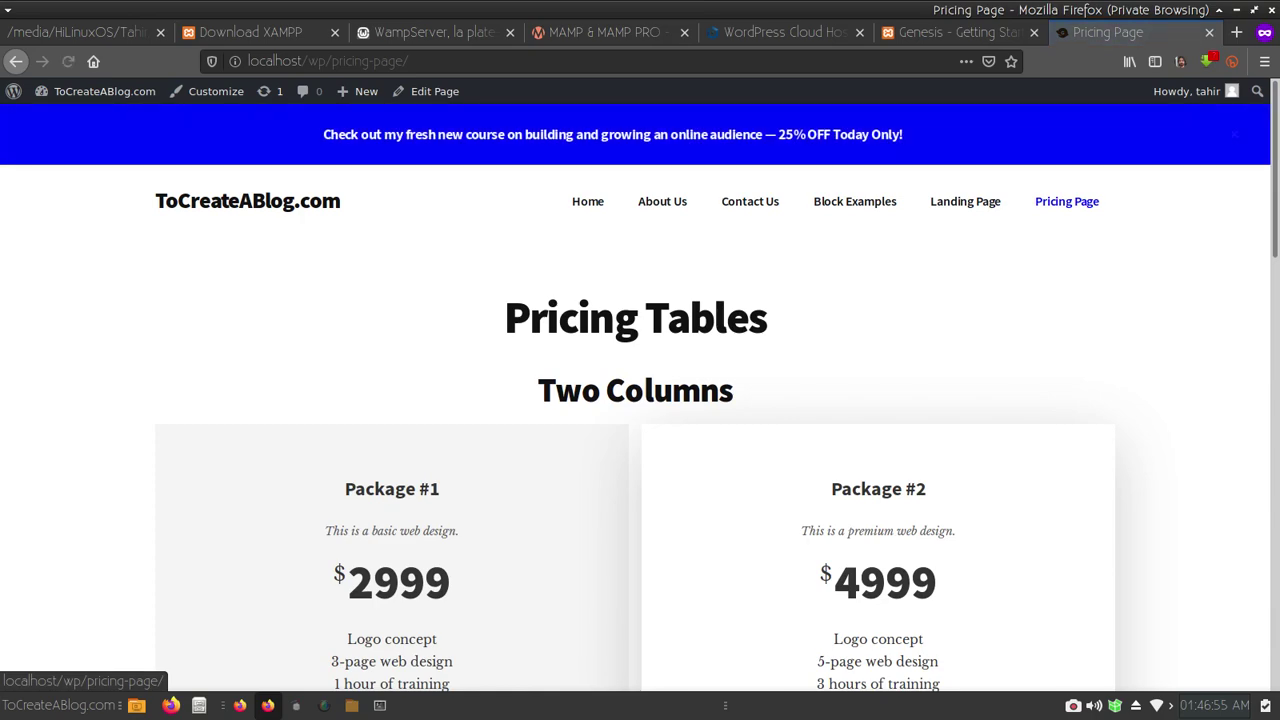
scroll(640, 400, "down", 5)
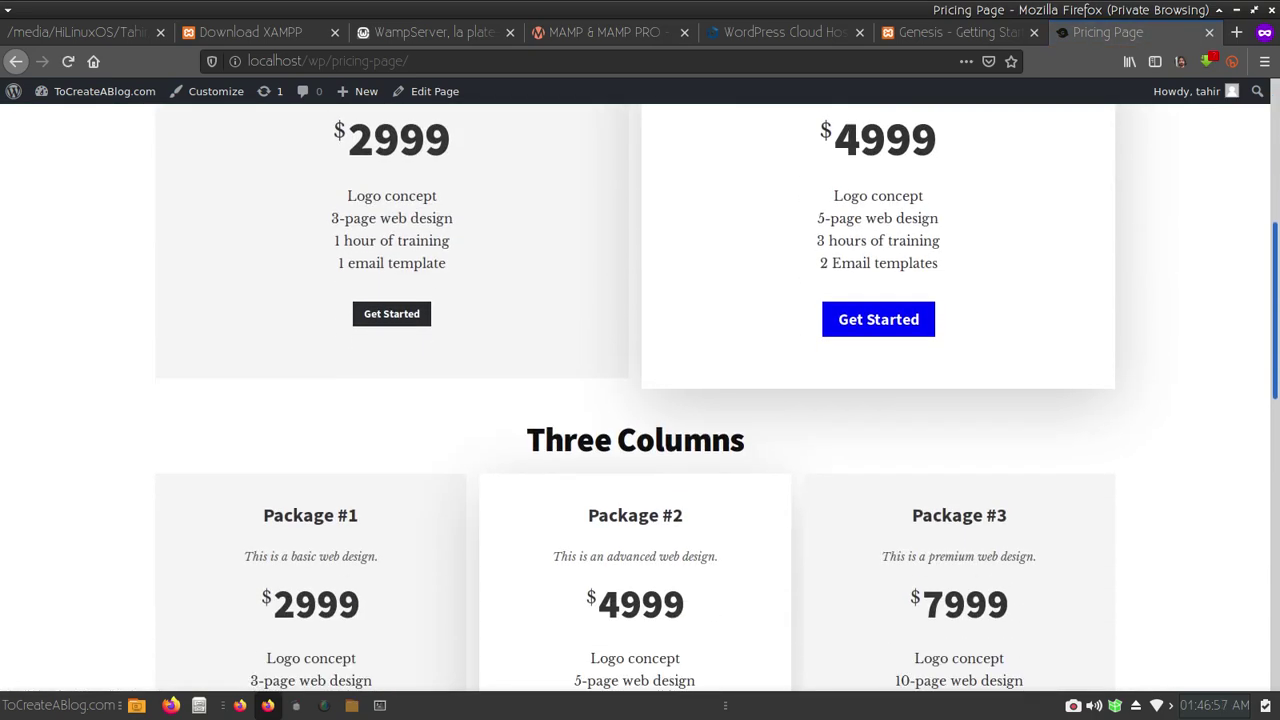
scroll(640, 400, "down", 10)
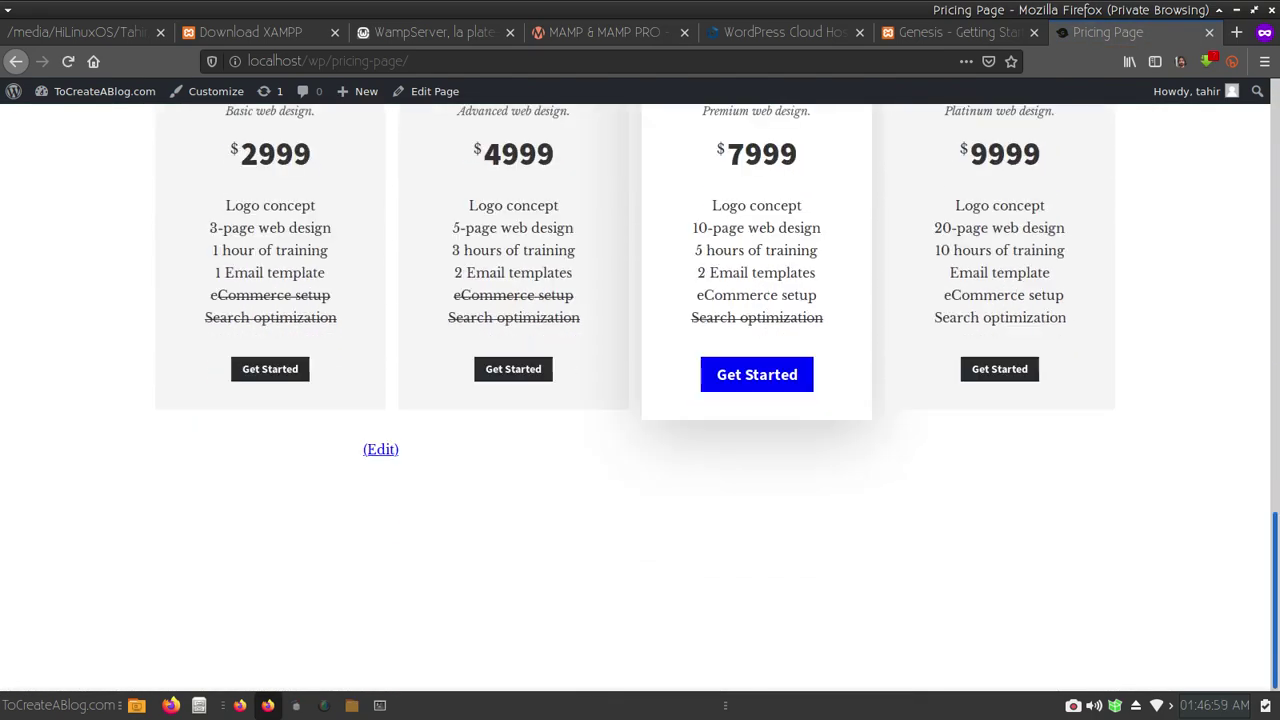
scroll(640, 400, "up", 15)
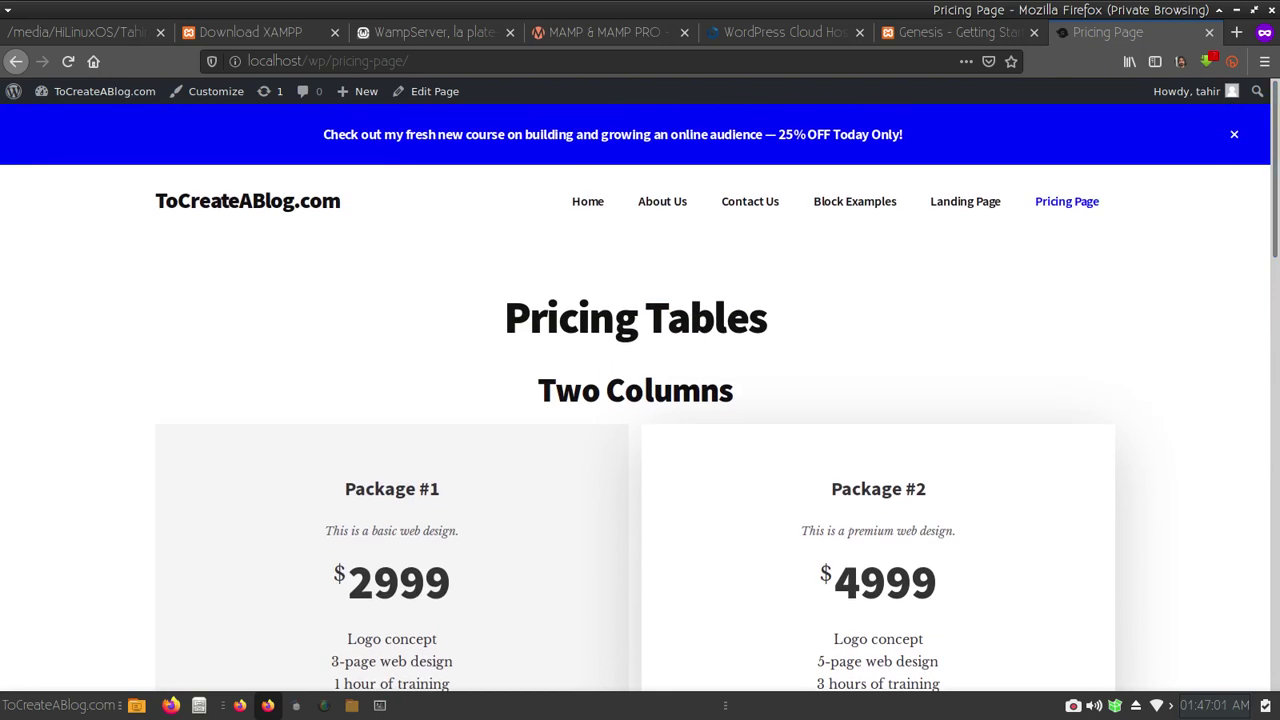
left_click(247, 200)
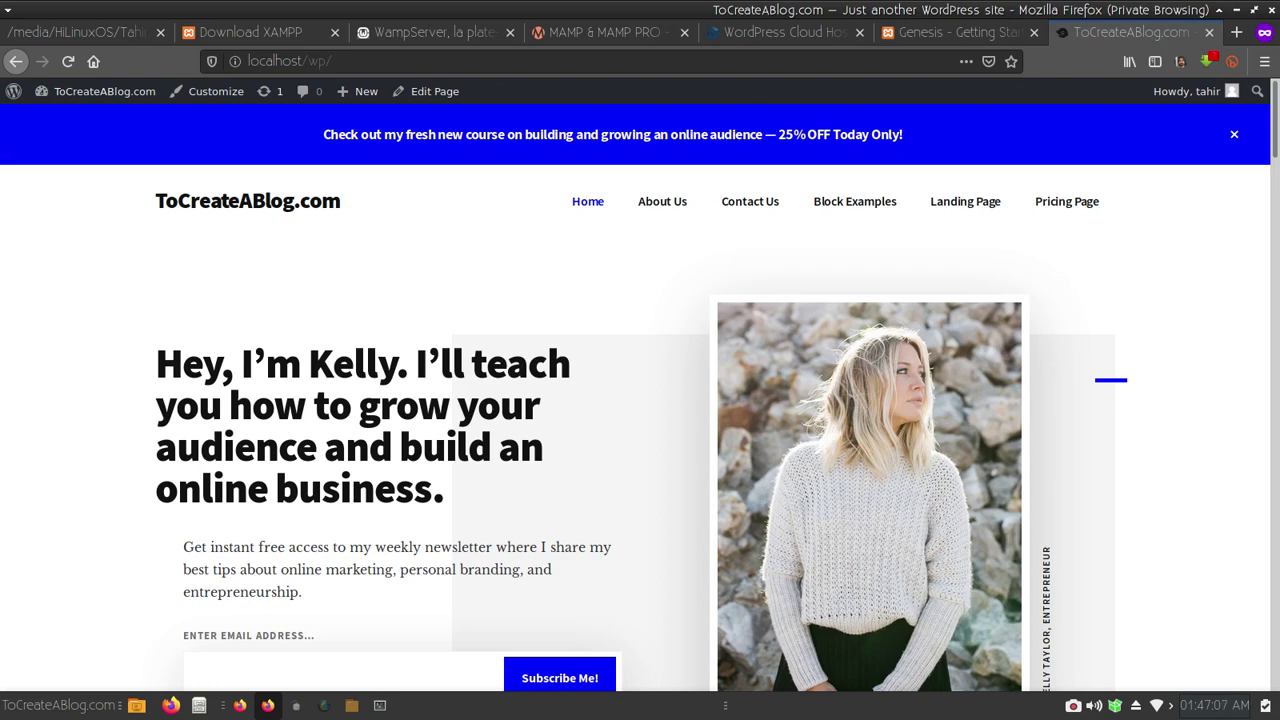
scroll(640, 400, "down", 3)
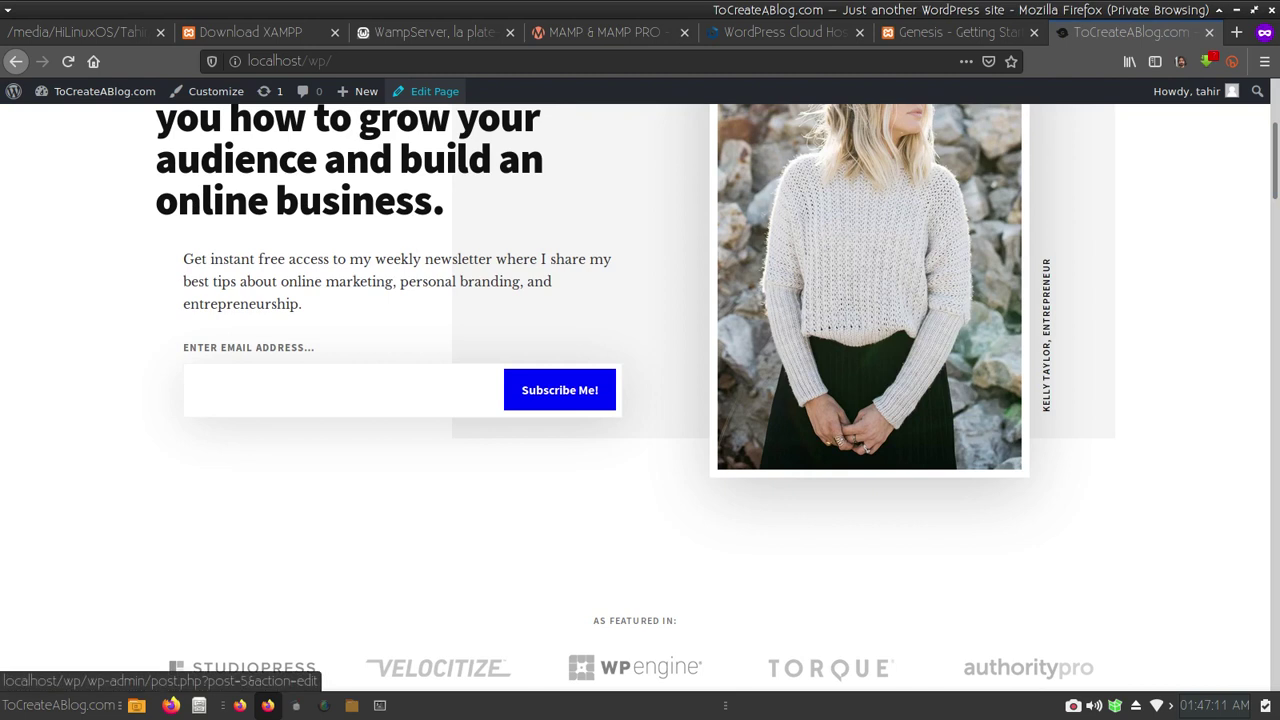
- Open the 'Hey, I'm Kelly' demo Homepage in the block editor and dismiss the blocks welcome tip
left_click(430, 91)
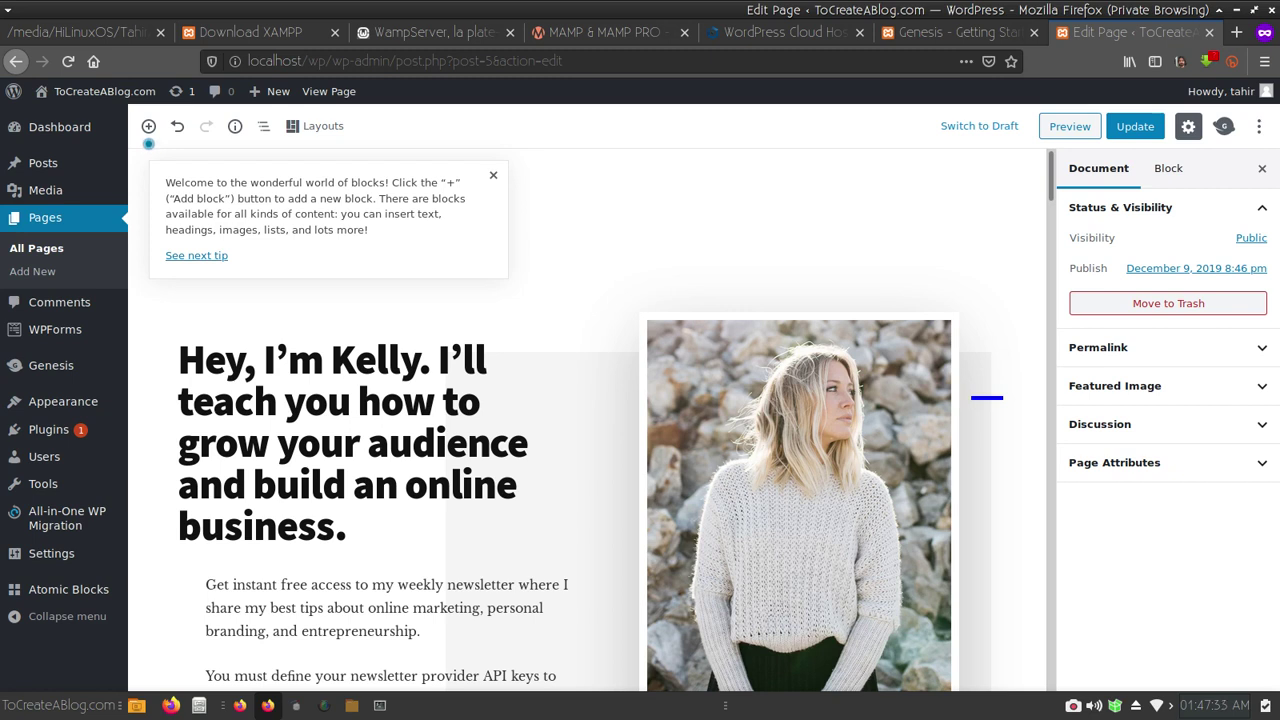
left_click(493, 175)
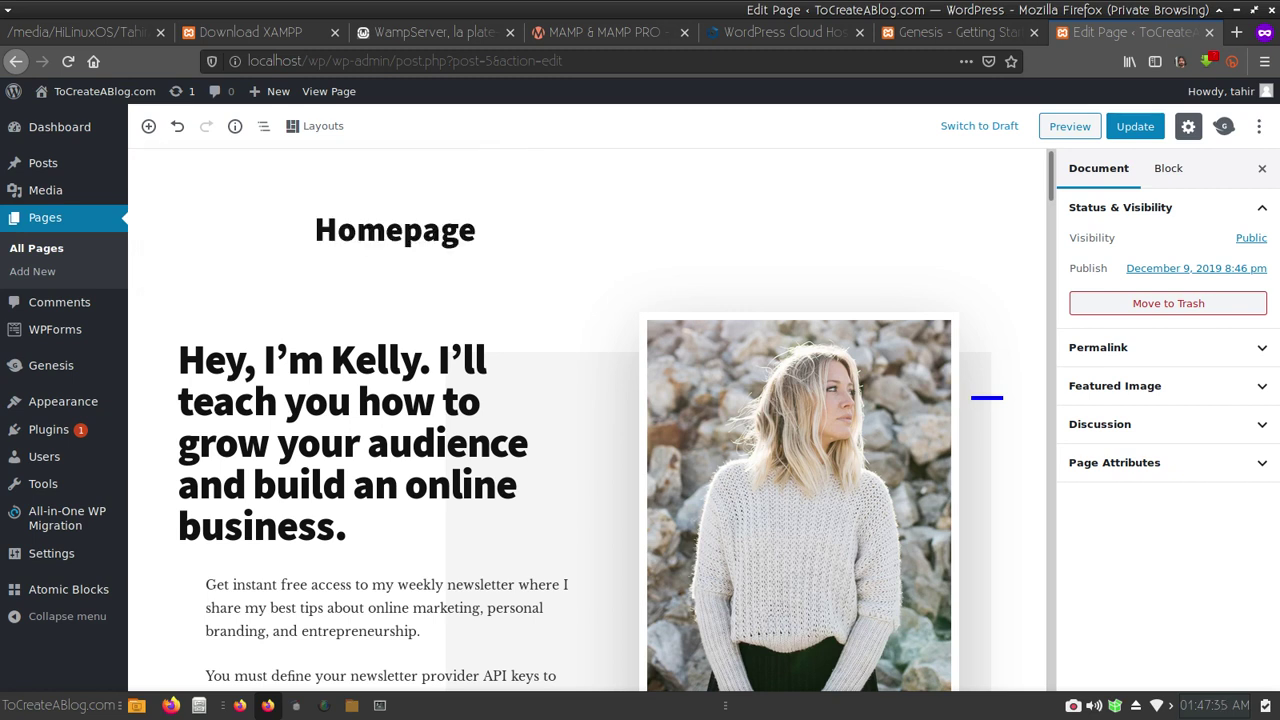